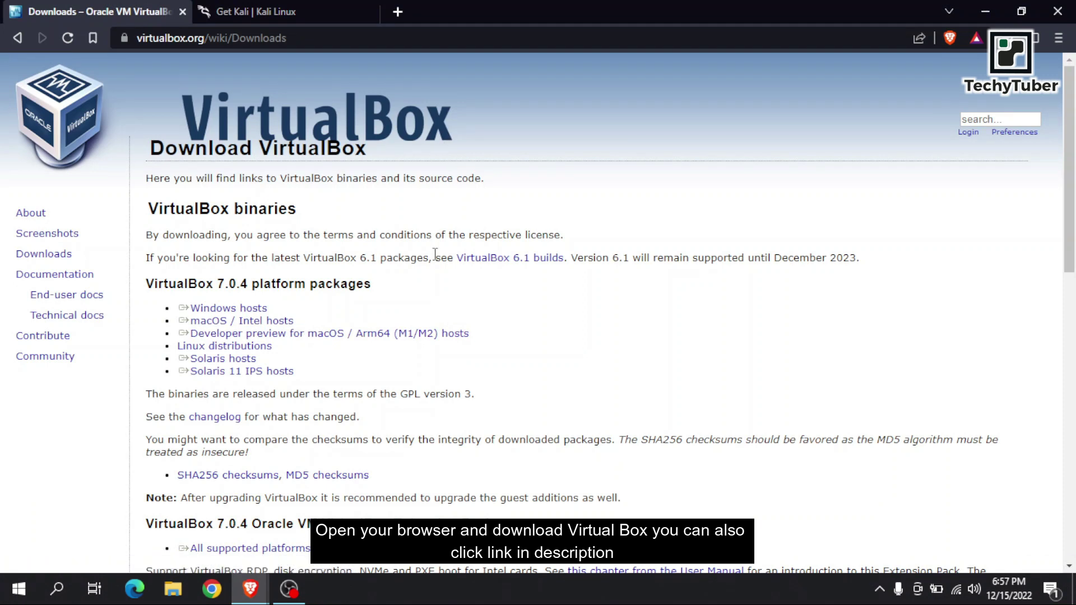
Start downloading the VirtualBox 7.0.4 installer for Windows hosts, and cancel the download
click(228, 309)
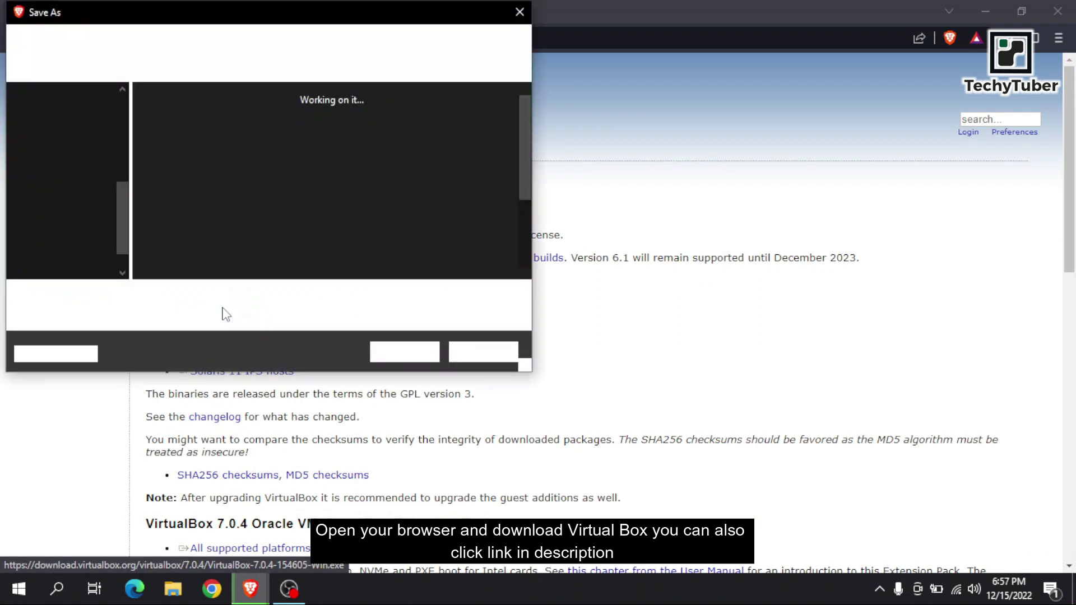
click(395, 356)
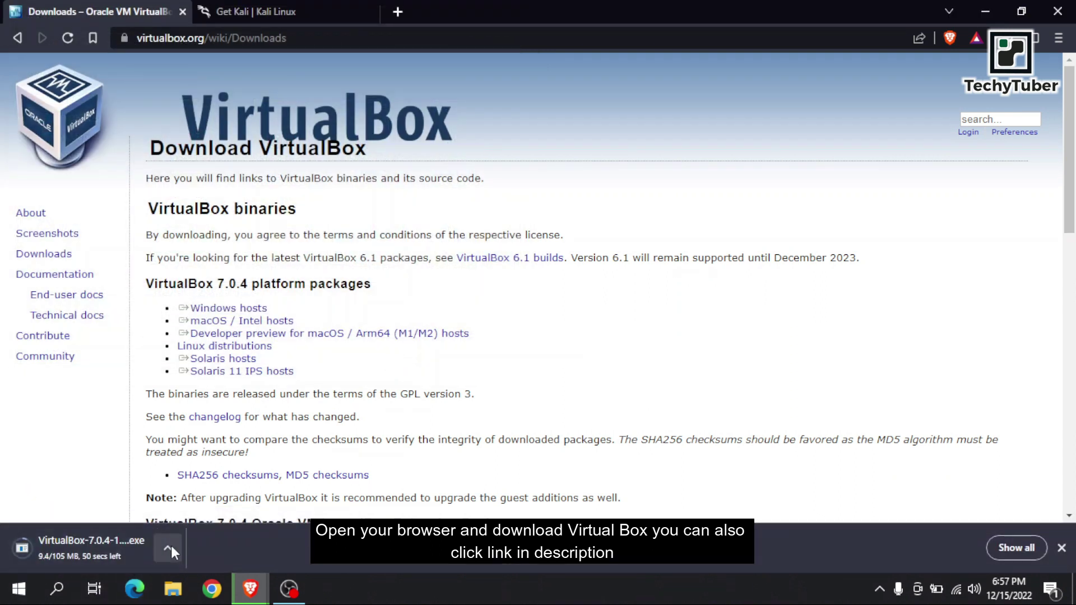
click(168, 548)
click(185, 522)
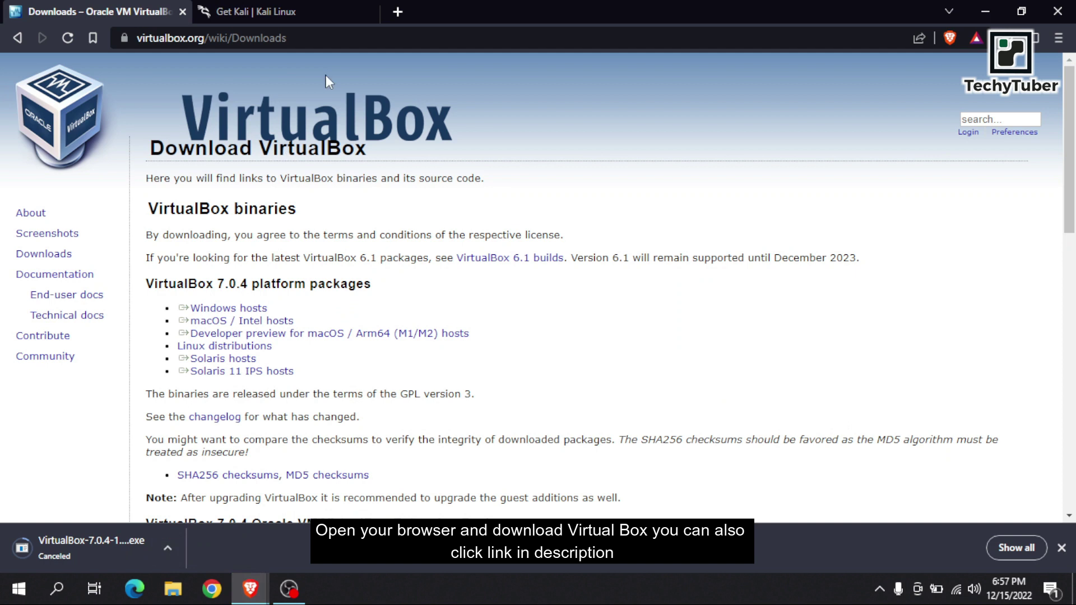
Open the Installer Images section of the Get Kali page and go to the Kali Linux 2022.4 installers
click(287, 8)
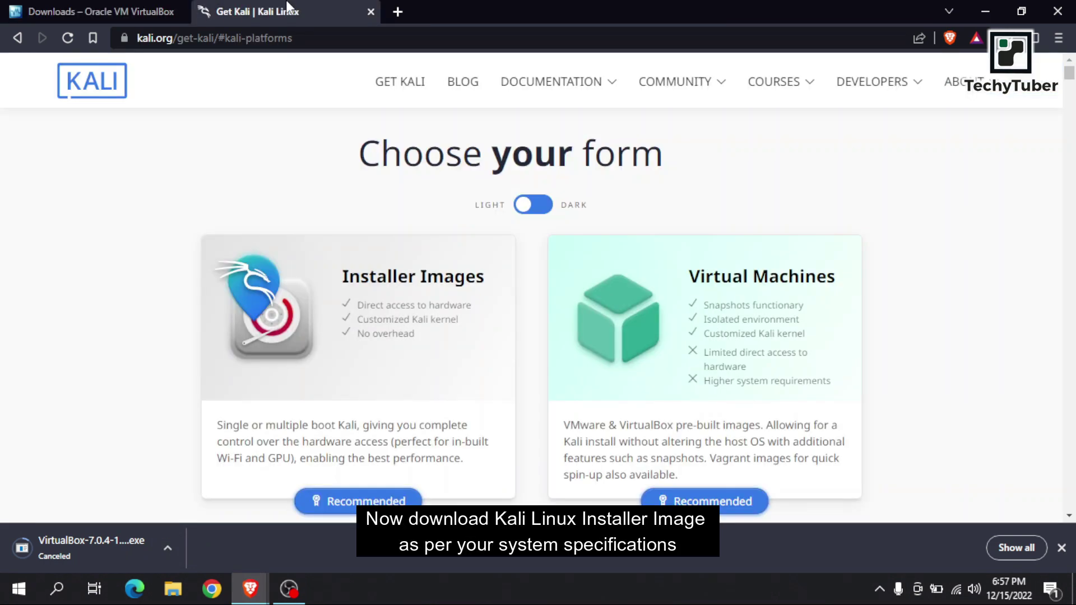
scroll(410, 319, down, 3)
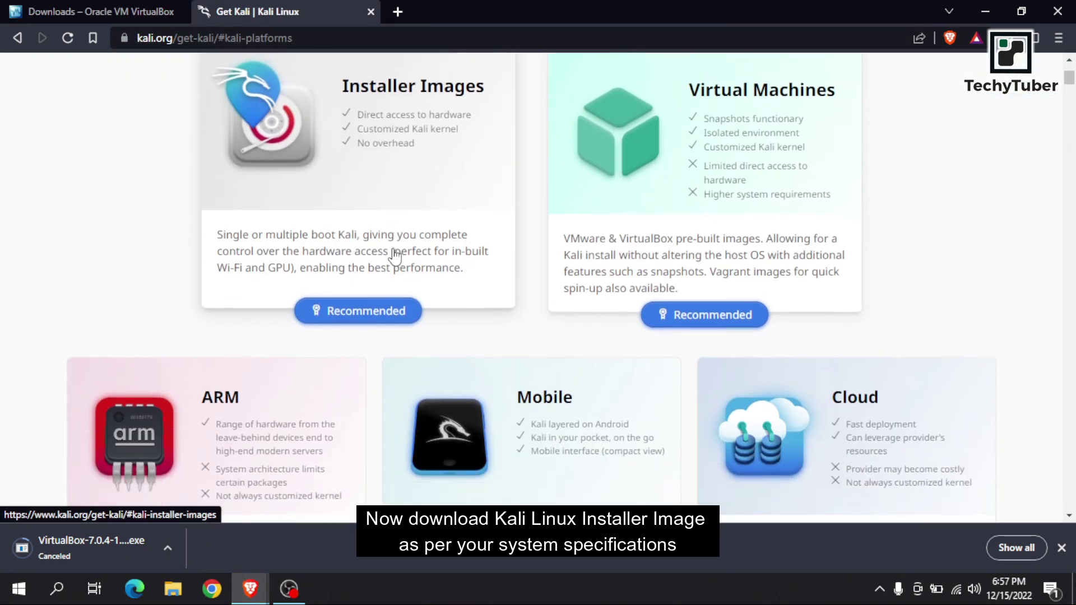
scroll(411, 320, up, 1)
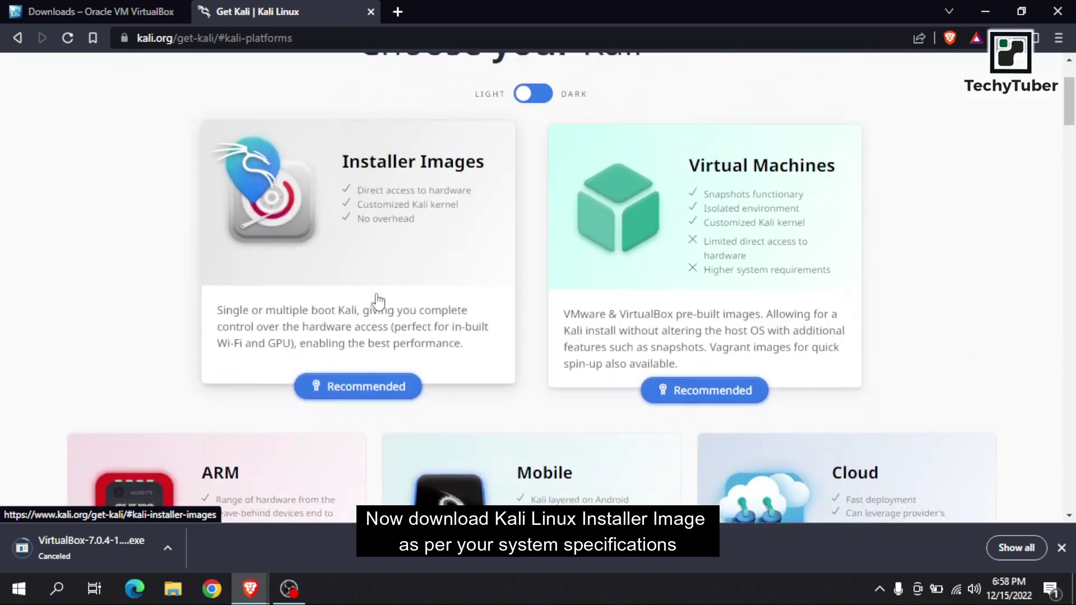
click(377, 301)
scroll(483, 290, down, 6)
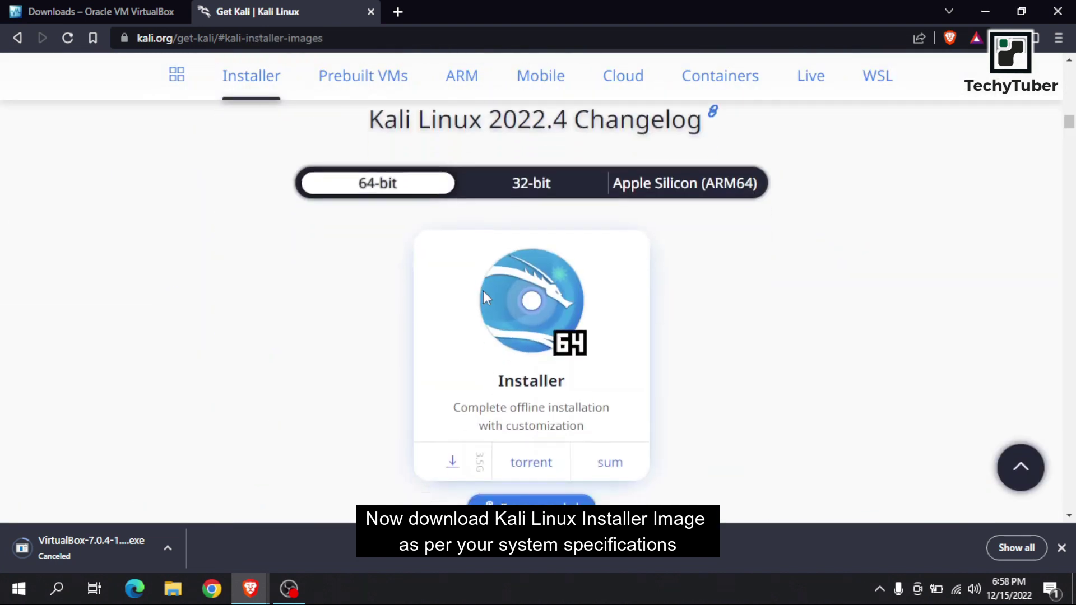
View the installer images offered for 32-bit and Apple Silicon (ARM64), and return to the 64-bit Installer
click(540, 183)
click(392, 183)
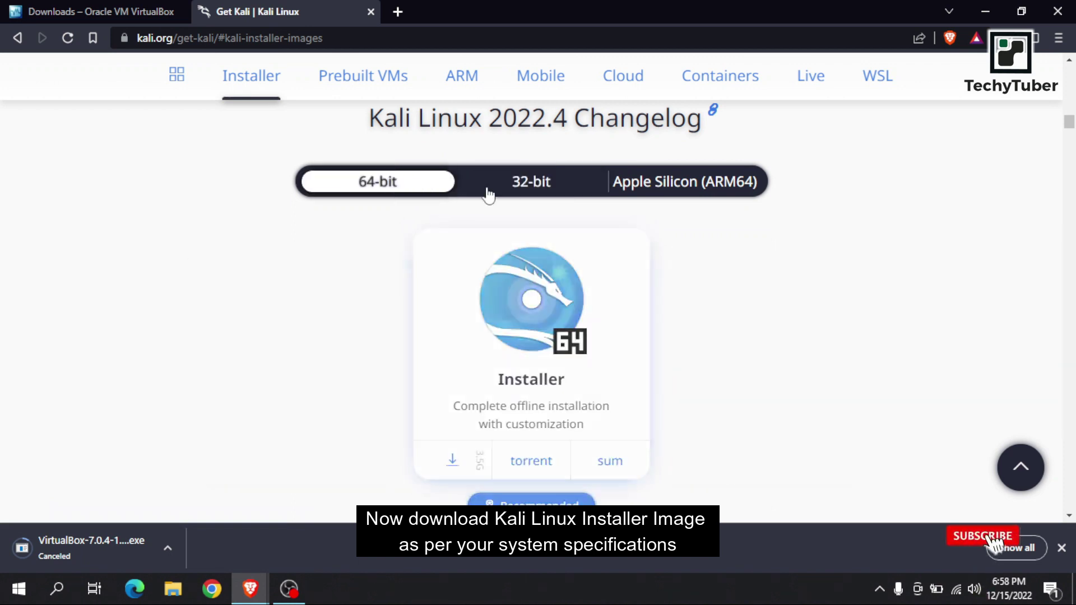
click(518, 186)
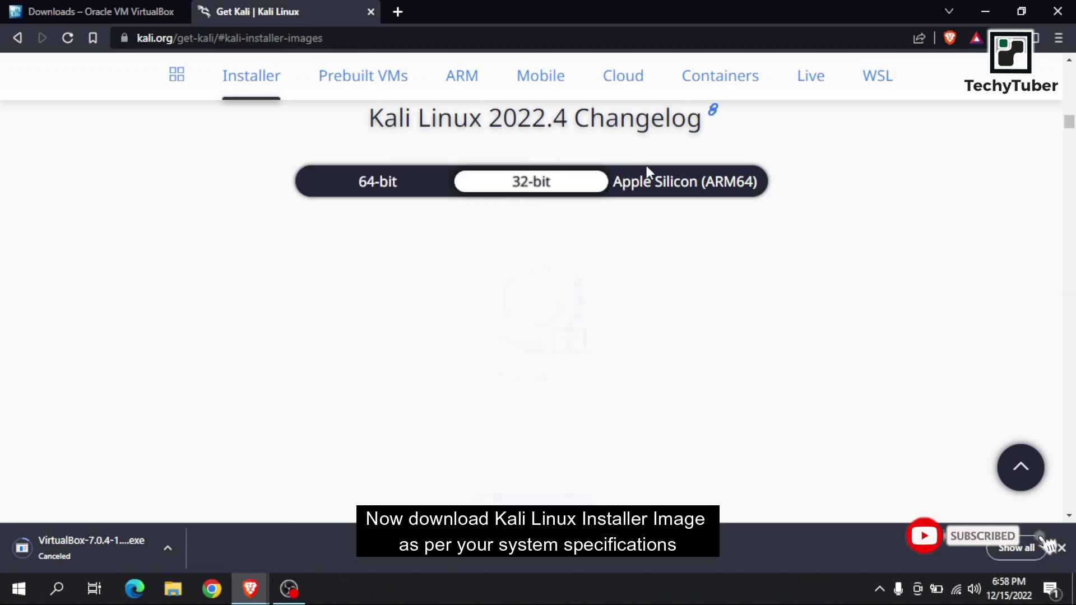
click(677, 194)
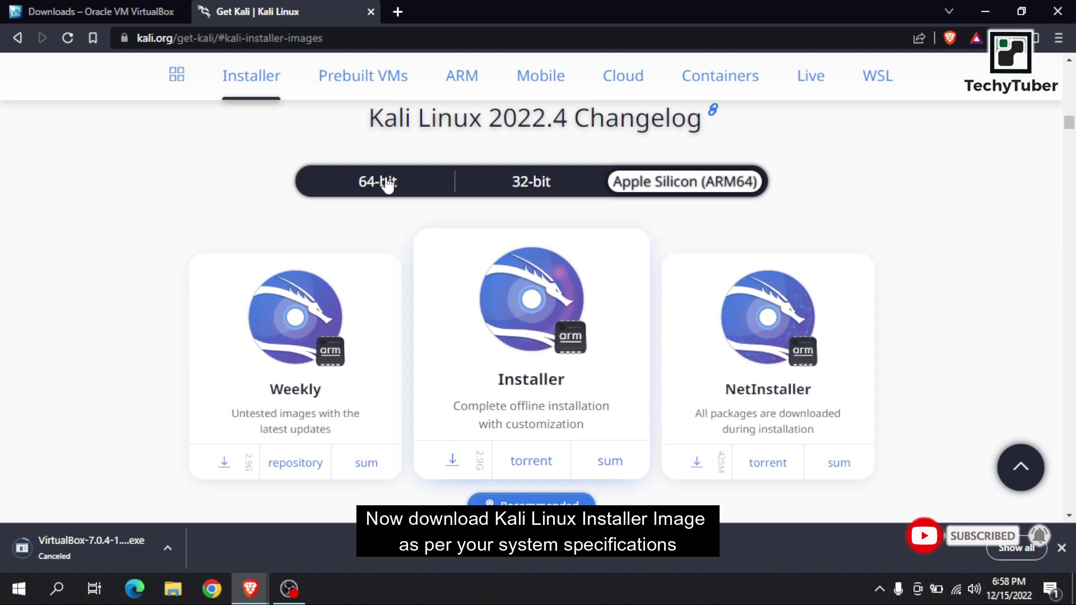
click(386, 184)
scroll(527, 269, down, 2)
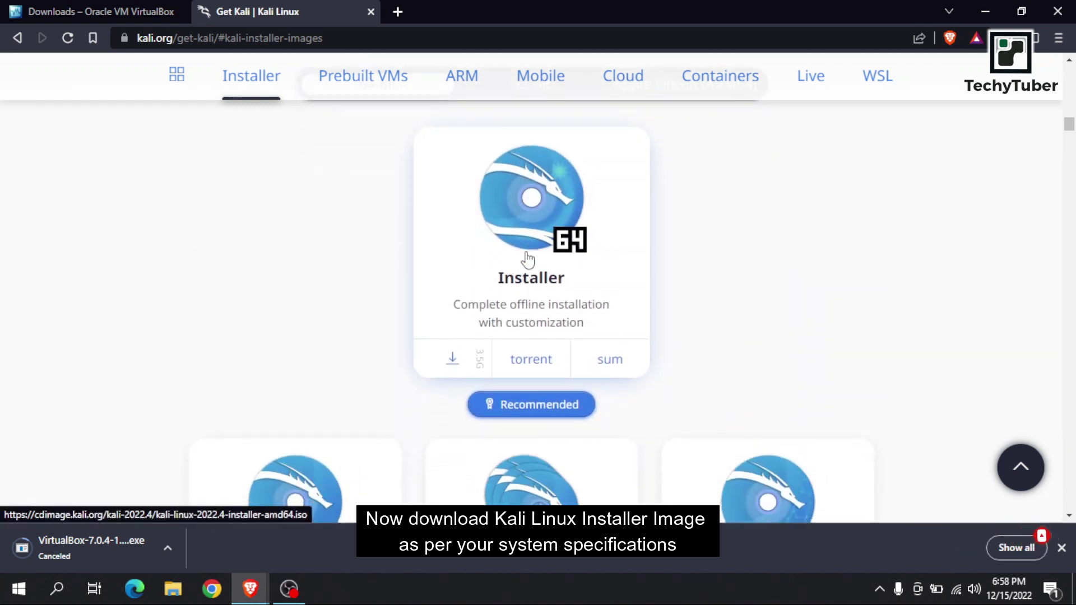
Check the computer's system type in the Windows device specifications, and close the settings
click(975, 8)
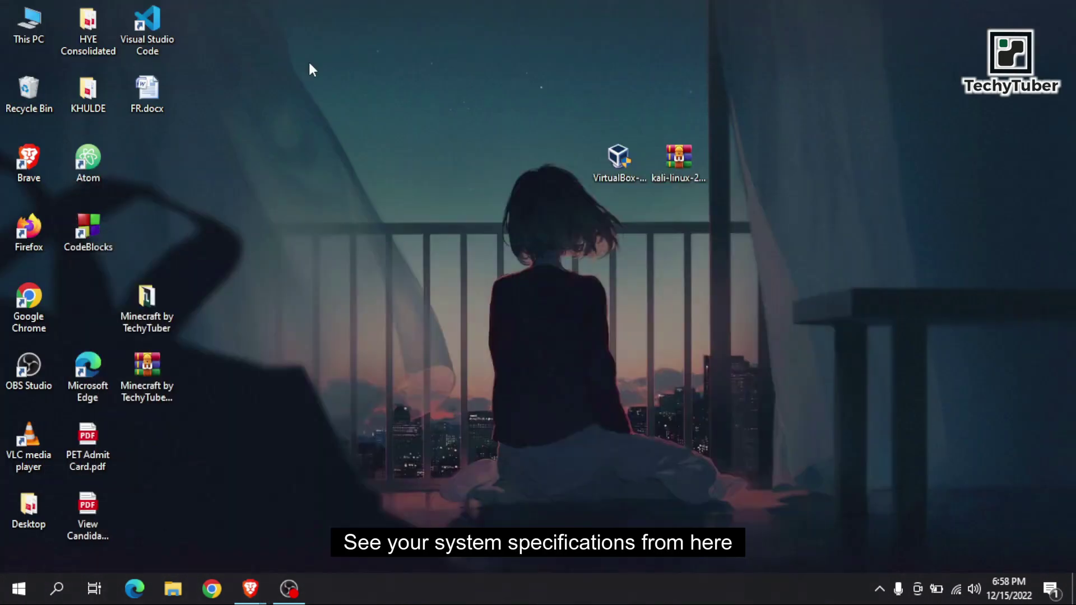
right_click(34, 40)
click(79, 224)
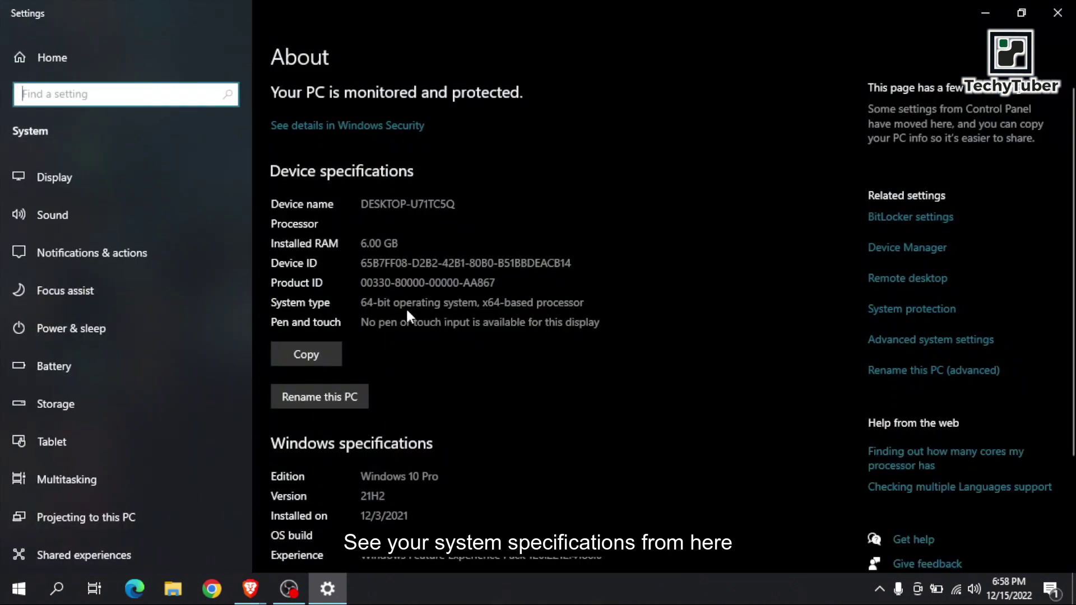
drag(360, 303, 415, 302)
click(1057, 12)
Return to the Kali page, start downloading the 64-bit Installer ISO to the desktop, and cancel the download
mouse_move(250, 589)
click(336, 513)
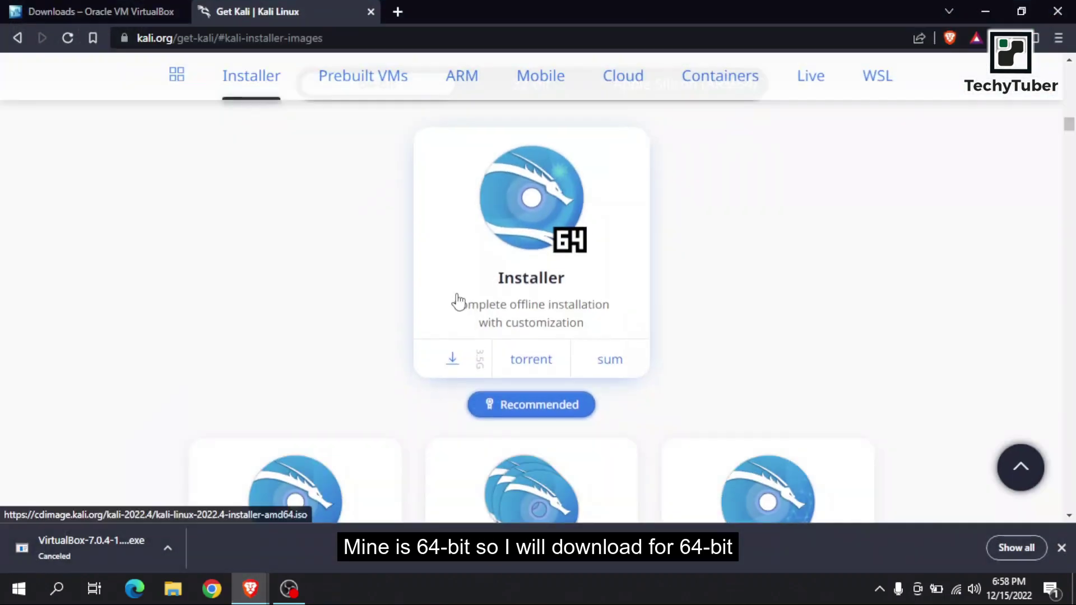
click(528, 283)
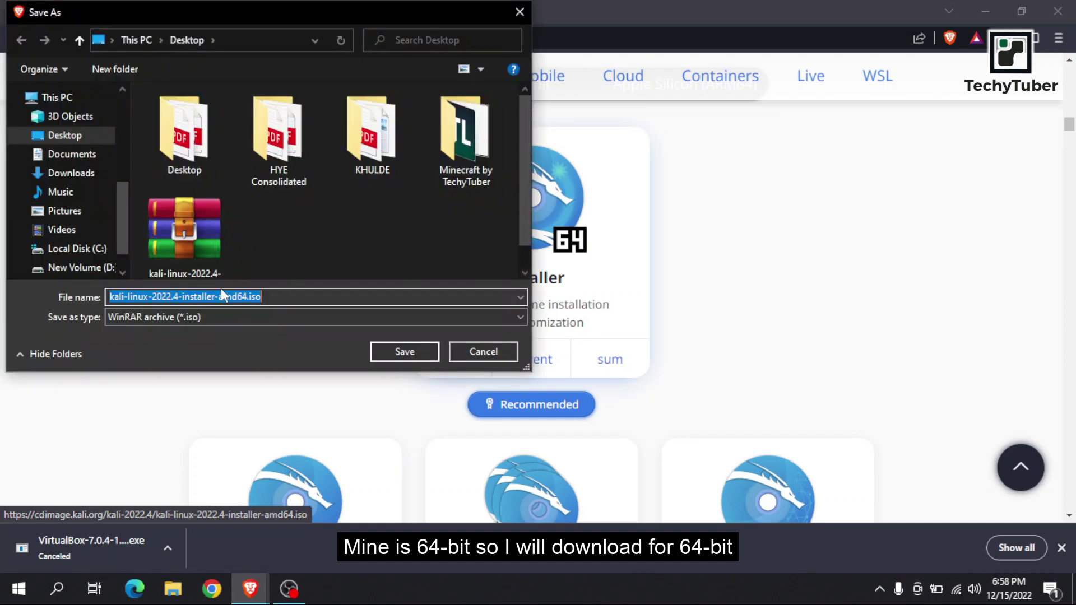
click(405, 352)
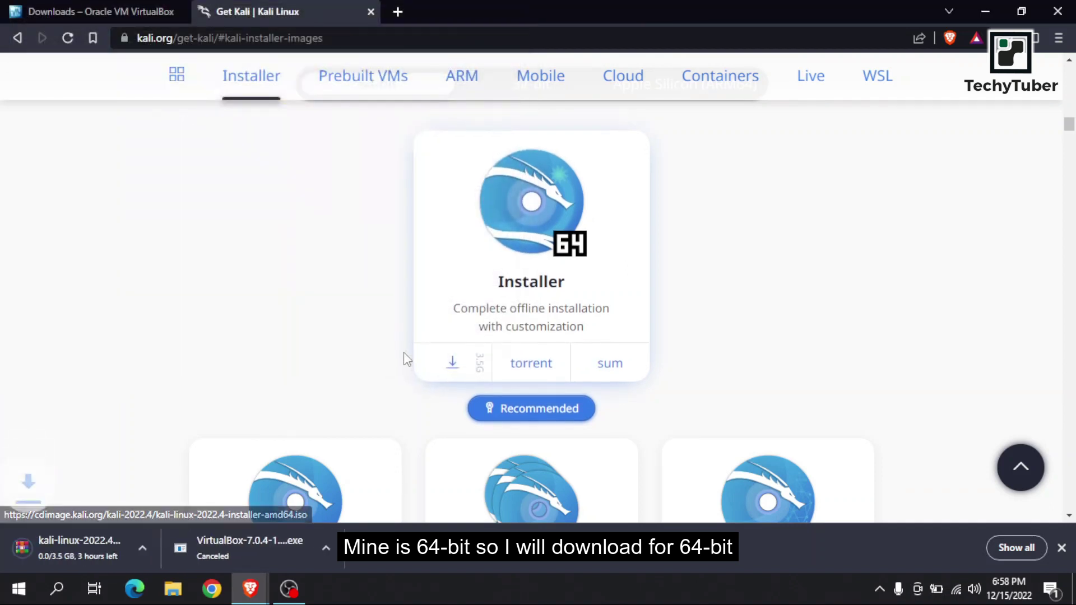
click(168, 543)
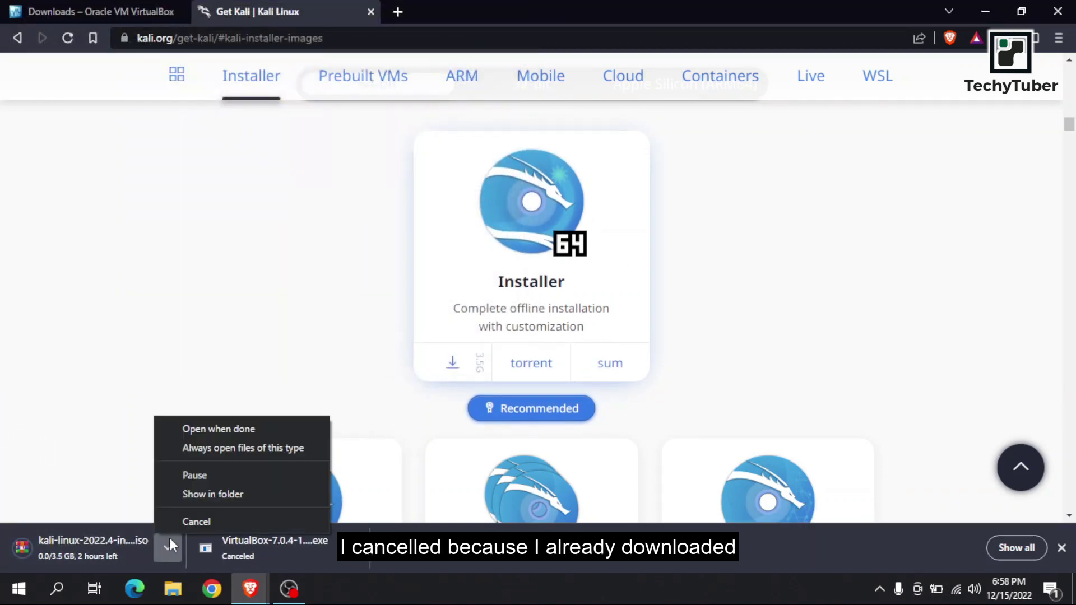
click(183, 522)
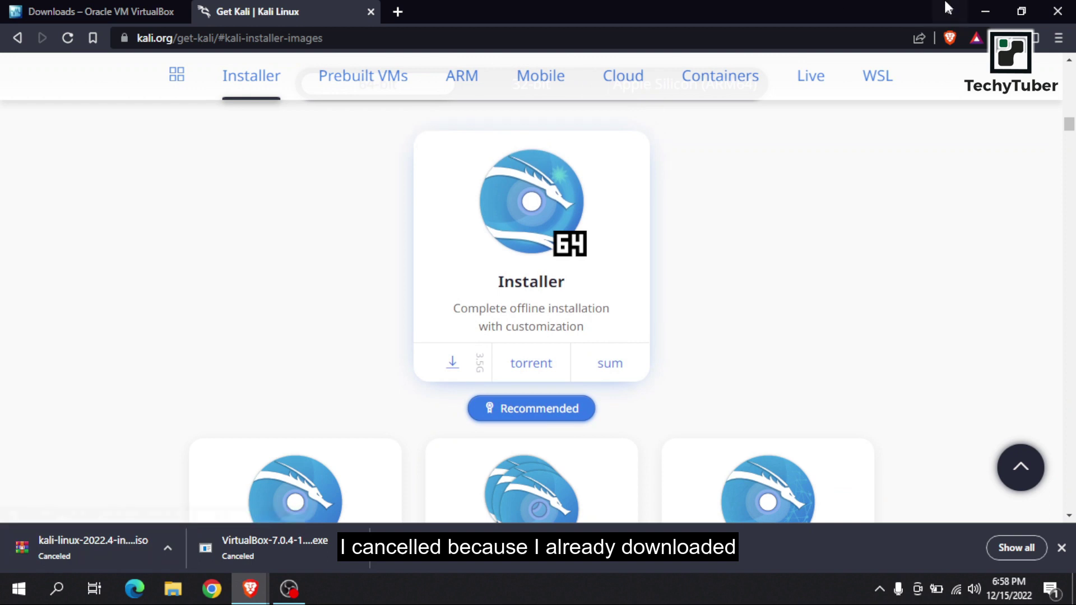
click(987, 4)
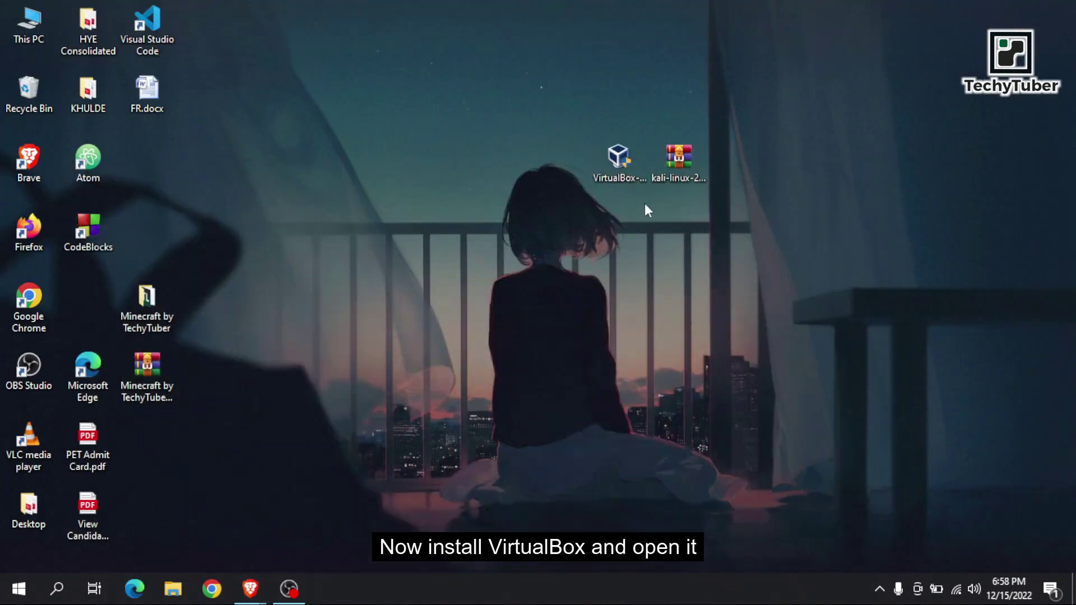
drag(535, 119, 764, 223)
click(620, 166)
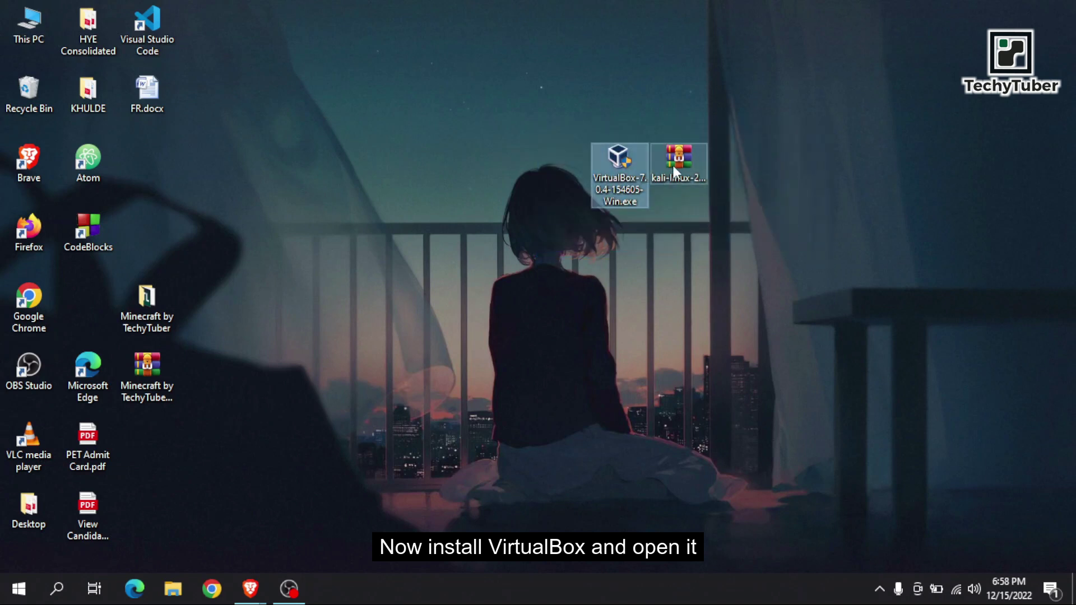
click(682, 167)
click(473, 91)
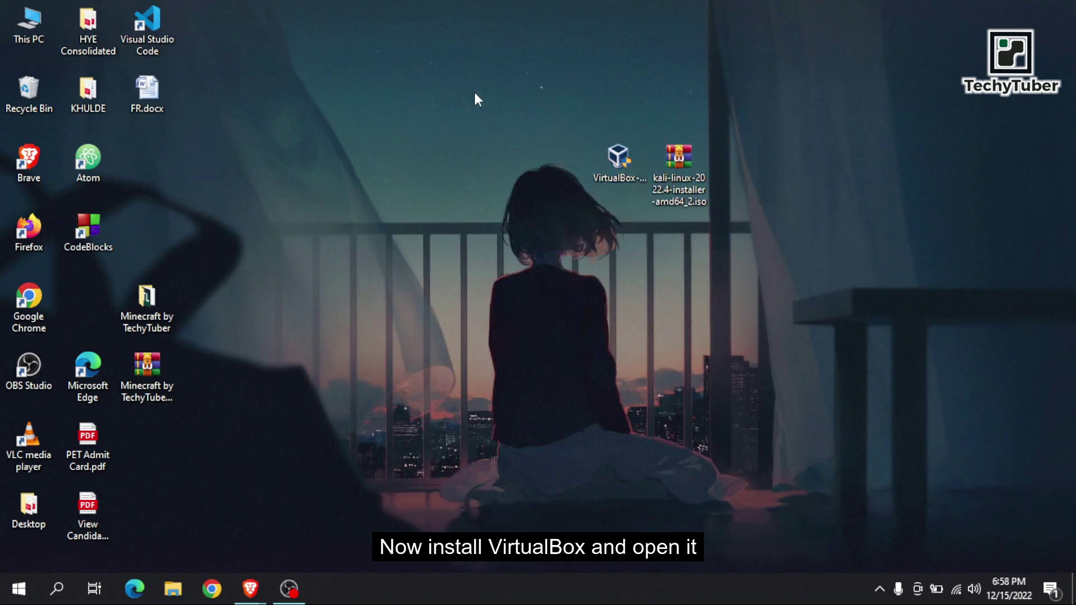
Install Oracle VM VirtualBox 7.0.4 from the installer on the desktop with the default setup options, and start it on completion
click(608, 164)
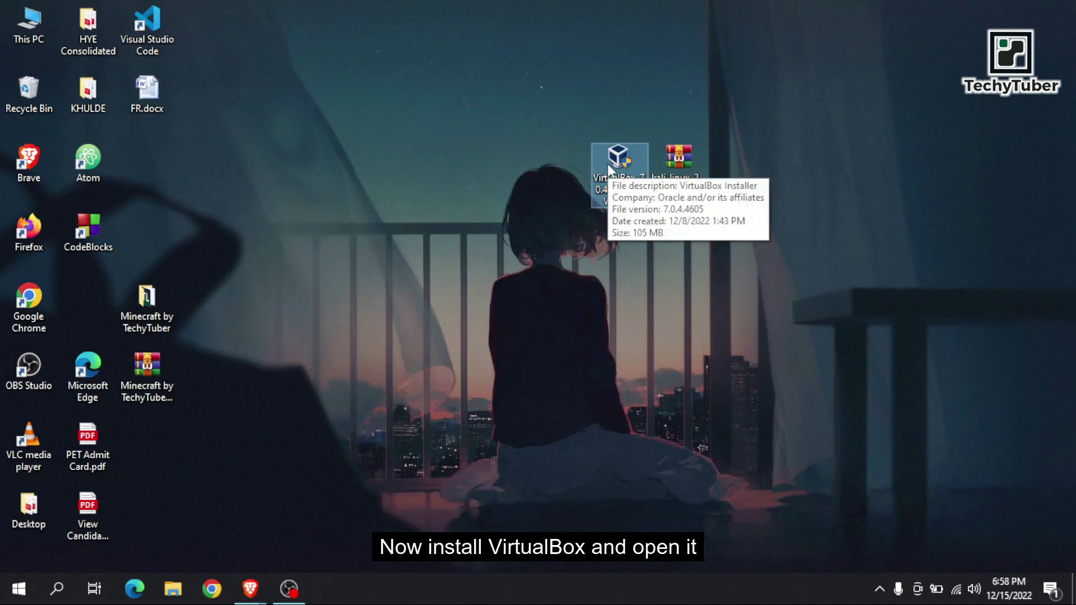
double_click(607, 163)
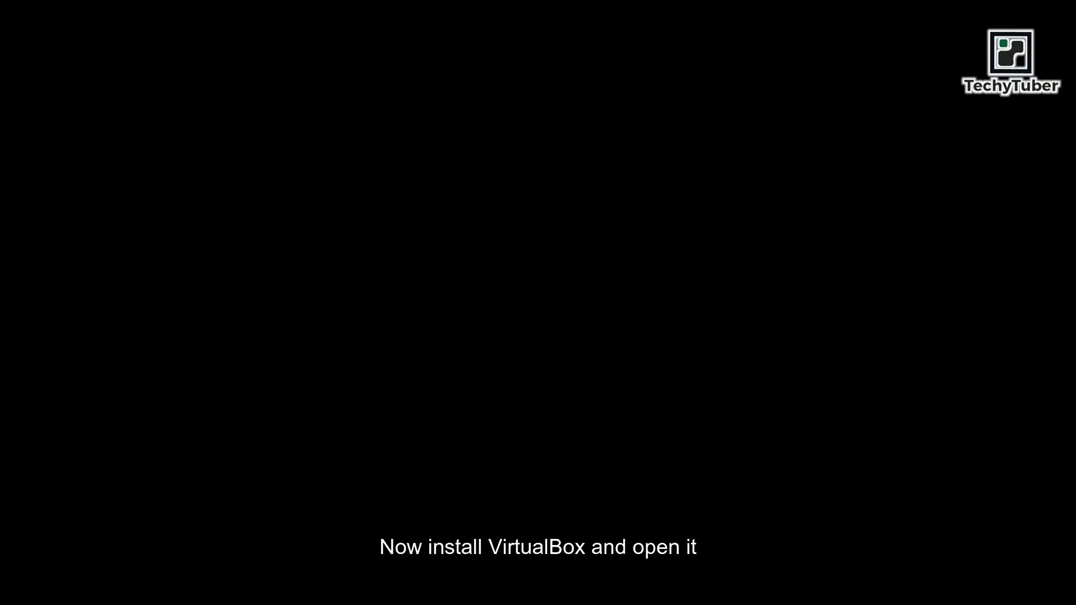
click(458, 392)
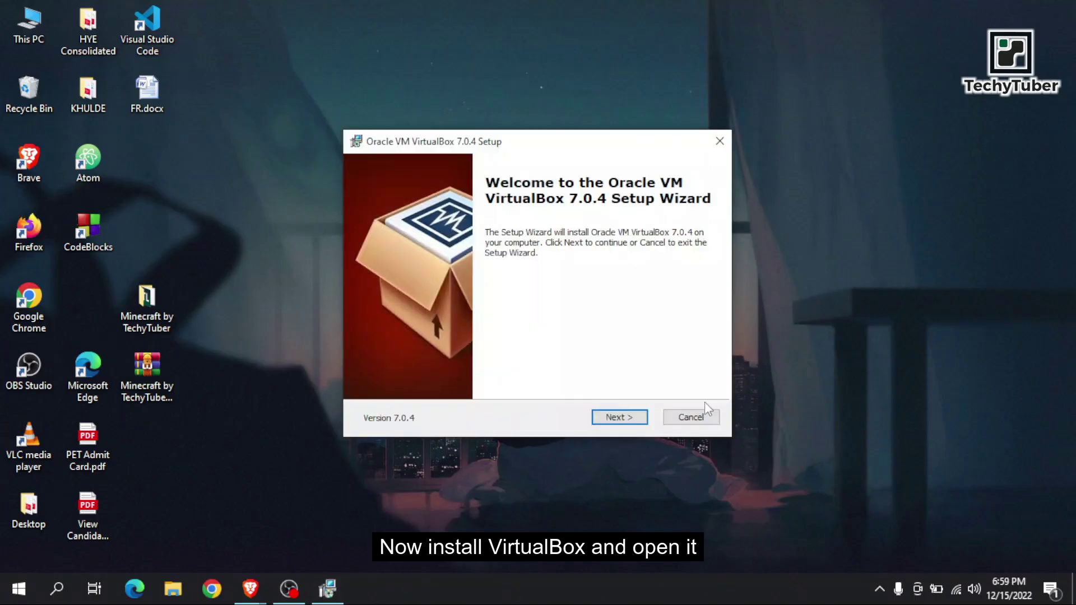
click(630, 418)
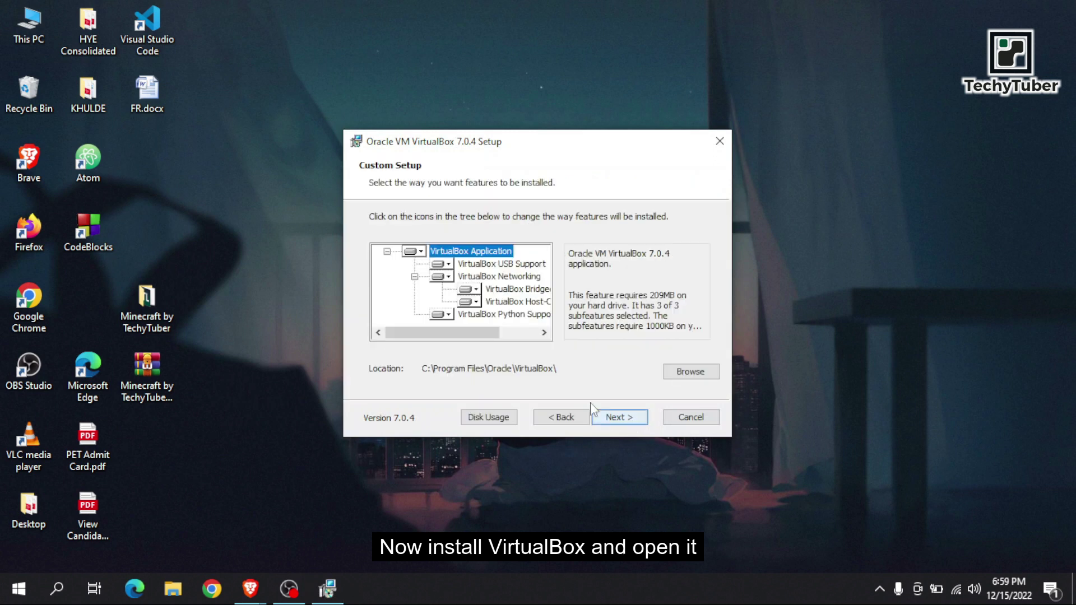
click(616, 418)
click(614, 424)
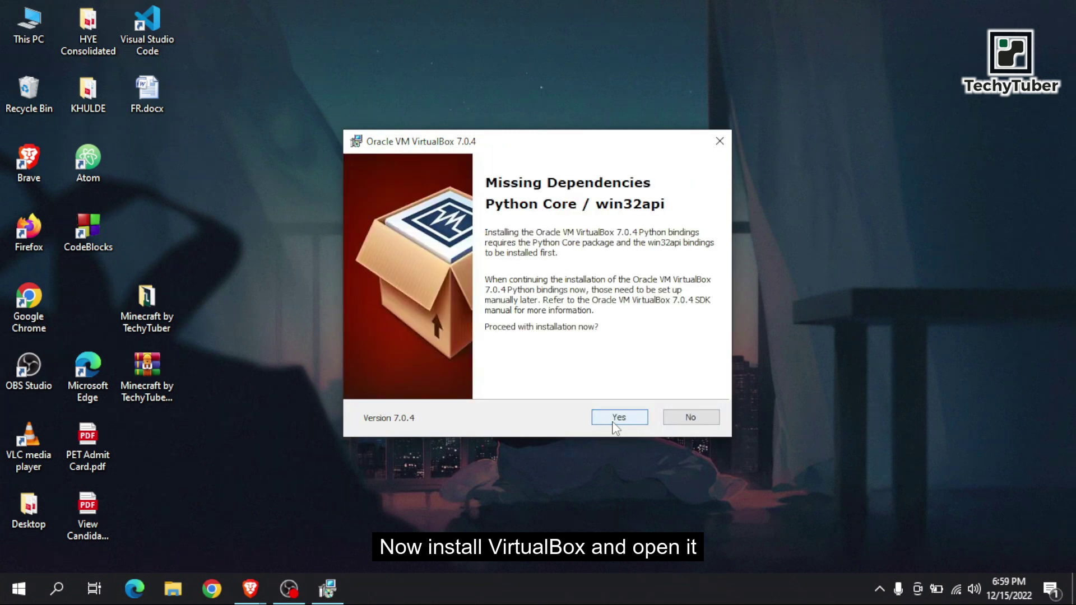
click(615, 424)
click(615, 424)
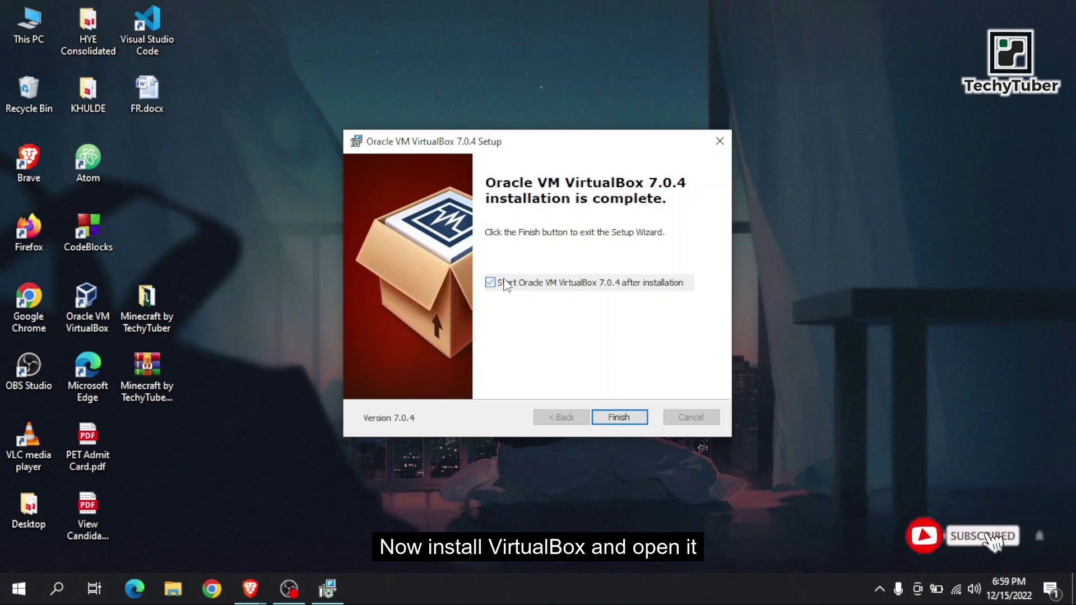
click(615, 418)
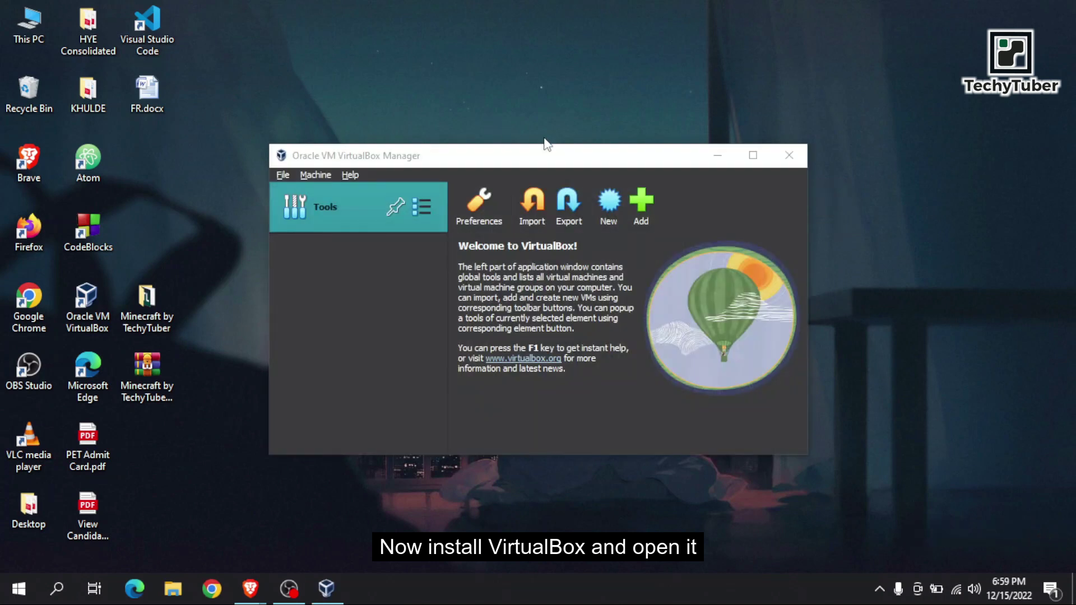
Create a new virtual machine and name it Kali Linux
drag(587, 148, 587, 99)
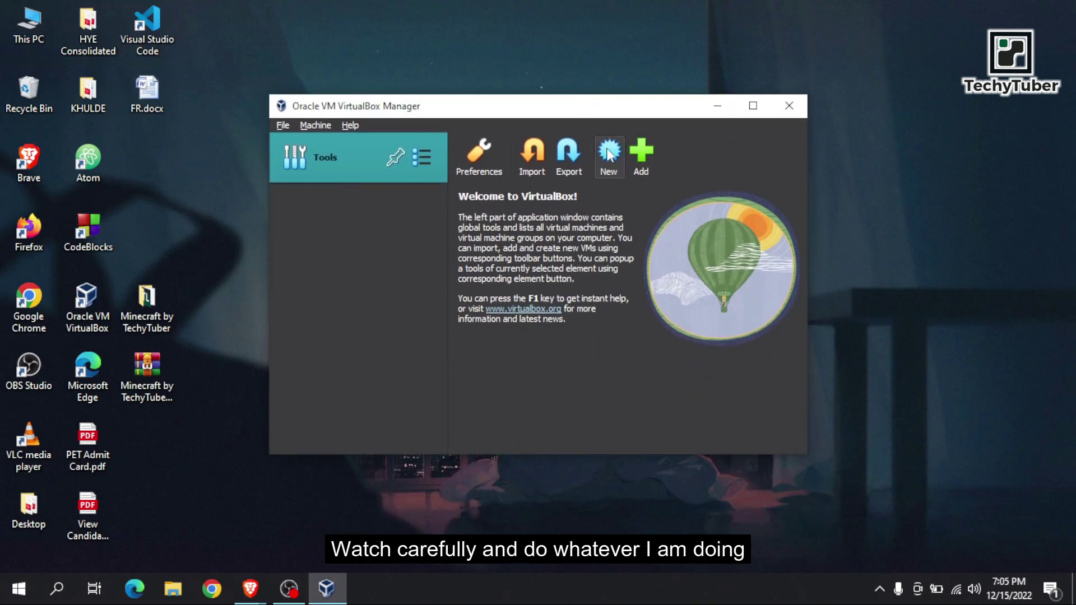
click(608, 150)
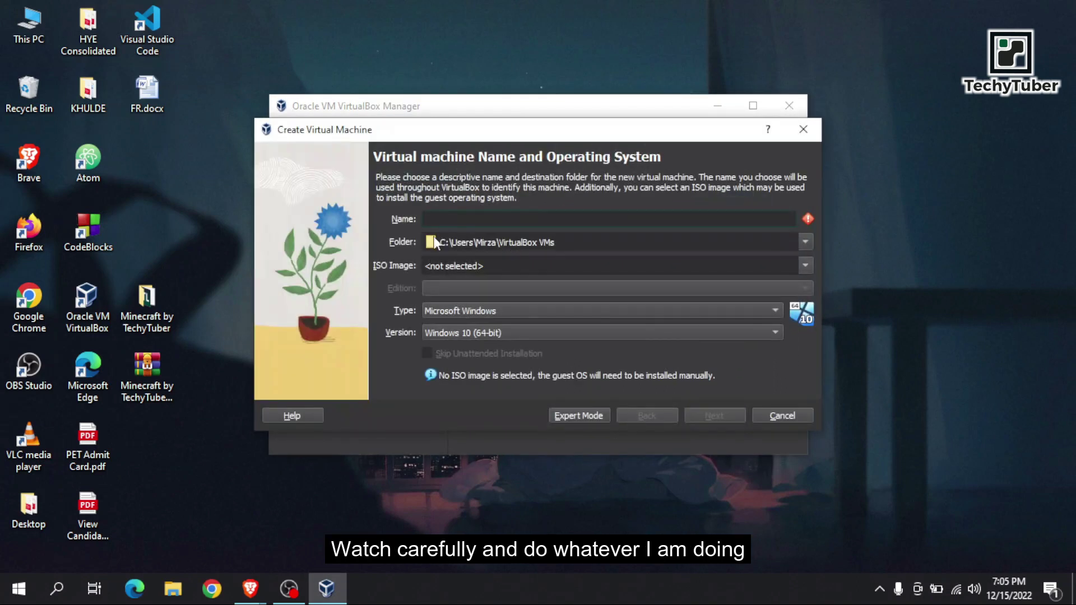
text(Kali Linux)
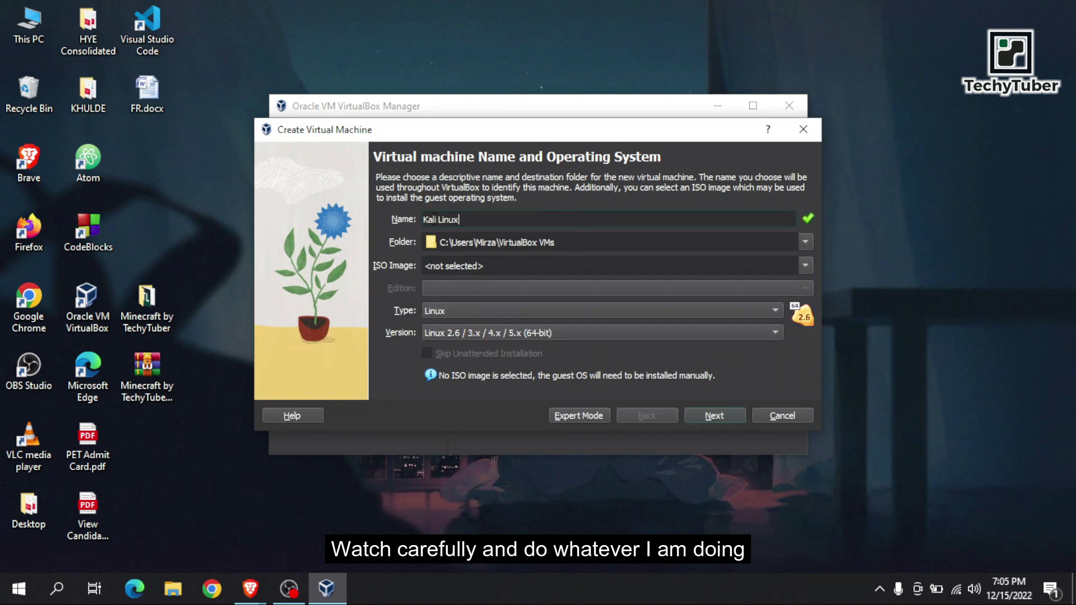
Set the machine folder to a new folder named Kali Linux on drive D and continue to the hardware settings
click(805, 246)
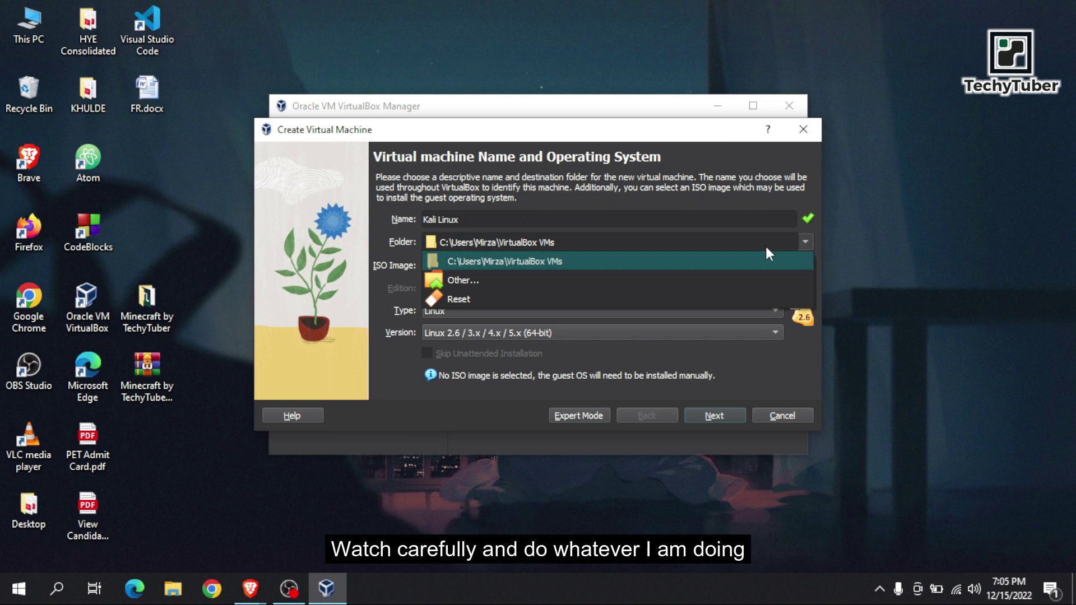
click(448, 281)
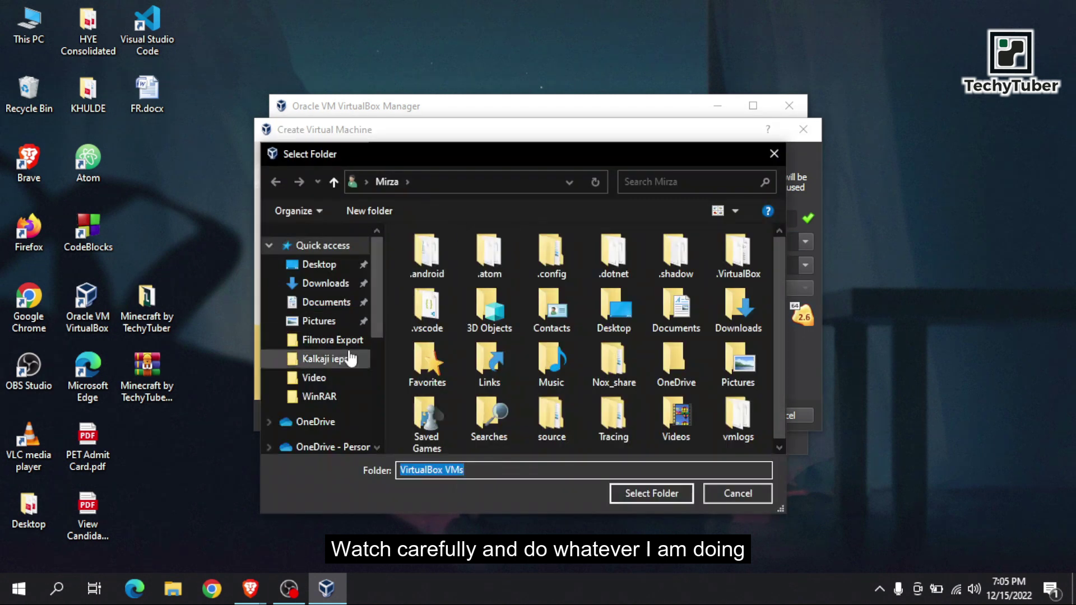
drag(370, 308, 373, 389)
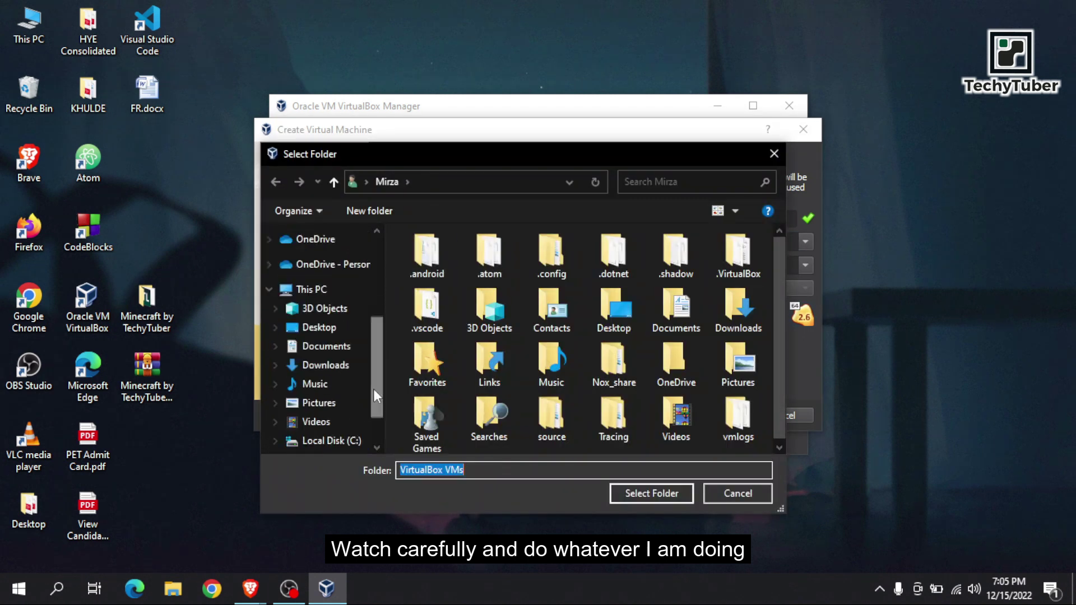
scroll(333, 429, down, 1)
click(332, 412)
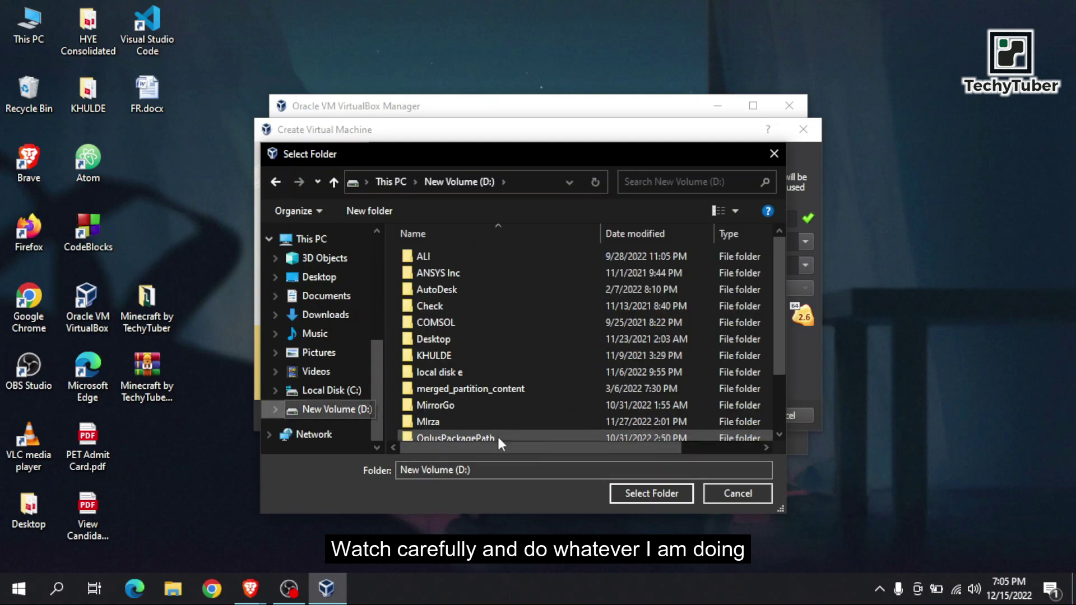
click(369, 212)
text(Kali Linux)
key(Return)
key(Return)
click(638, 488)
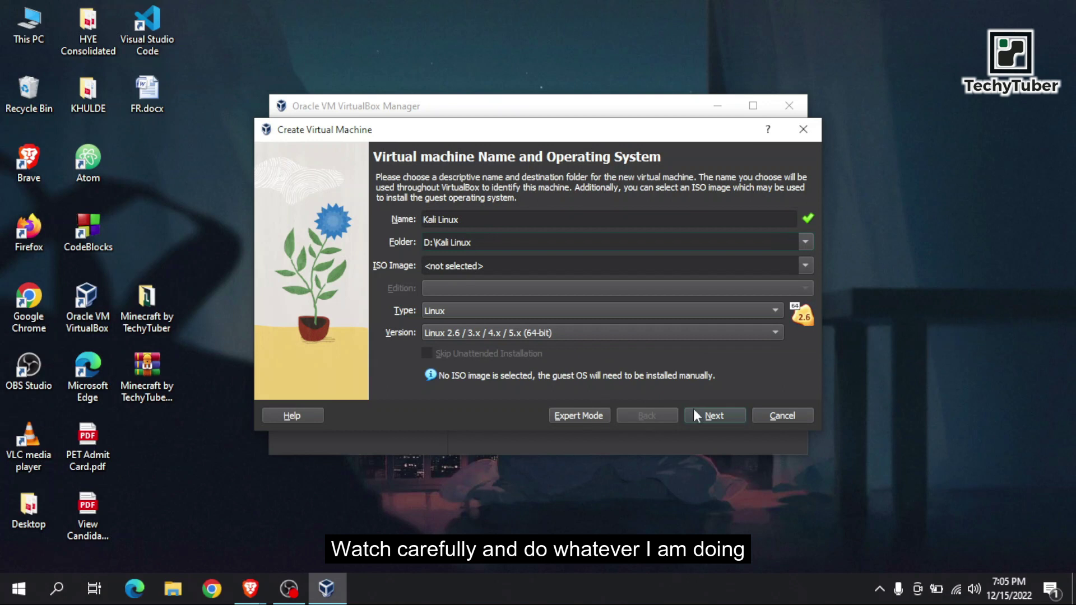
click(703, 426)
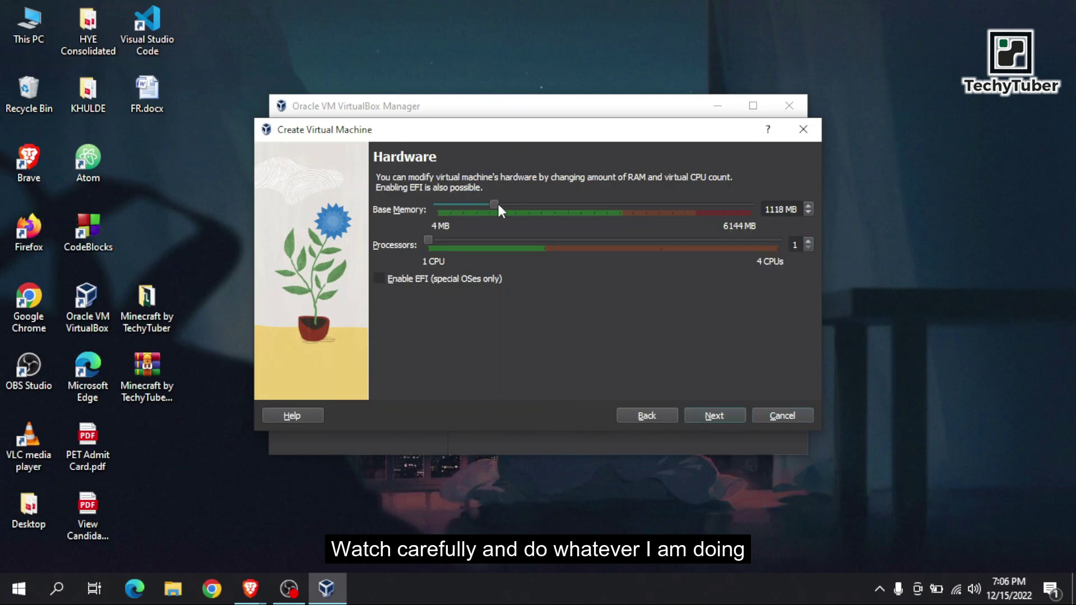
Allocate 2048 MB of base memory and 2 processors to the virtual machine
drag(531, 206, 545, 206)
drag(427, 239, 506, 245)
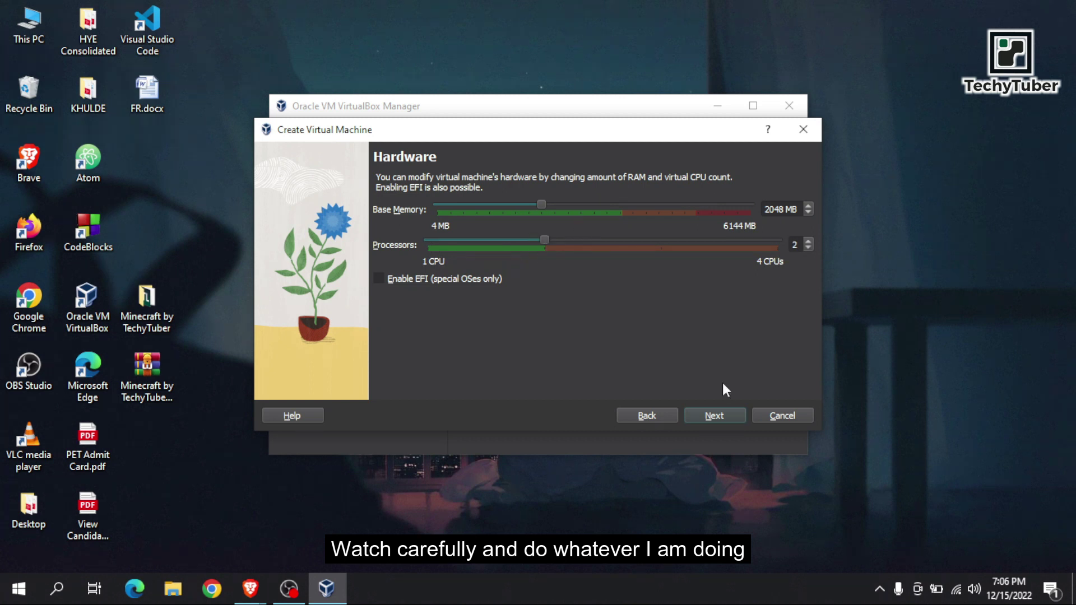
click(708, 418)
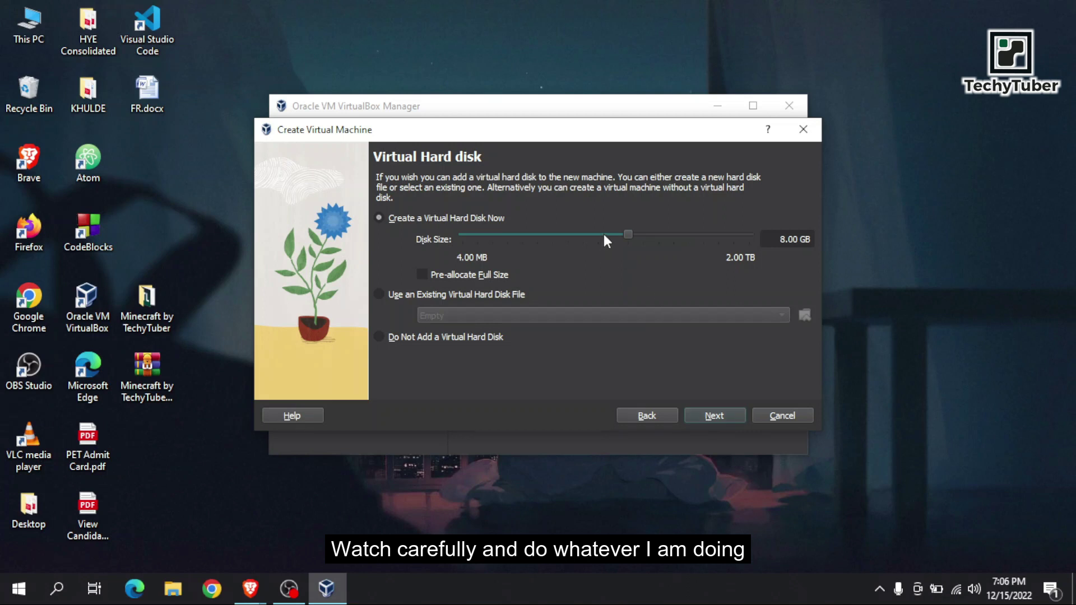
Set the new virtual hard disk's size to 31.96 GB and finish creating the virtual machine
drag(628, 232, 661, 232)
click(728, 416)
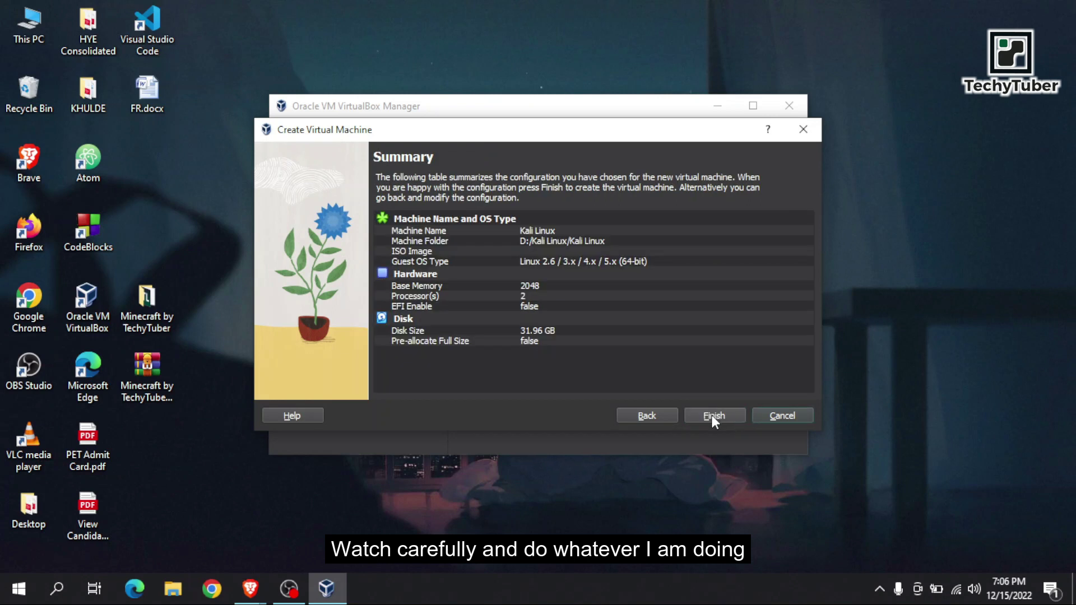
click(712, 415)
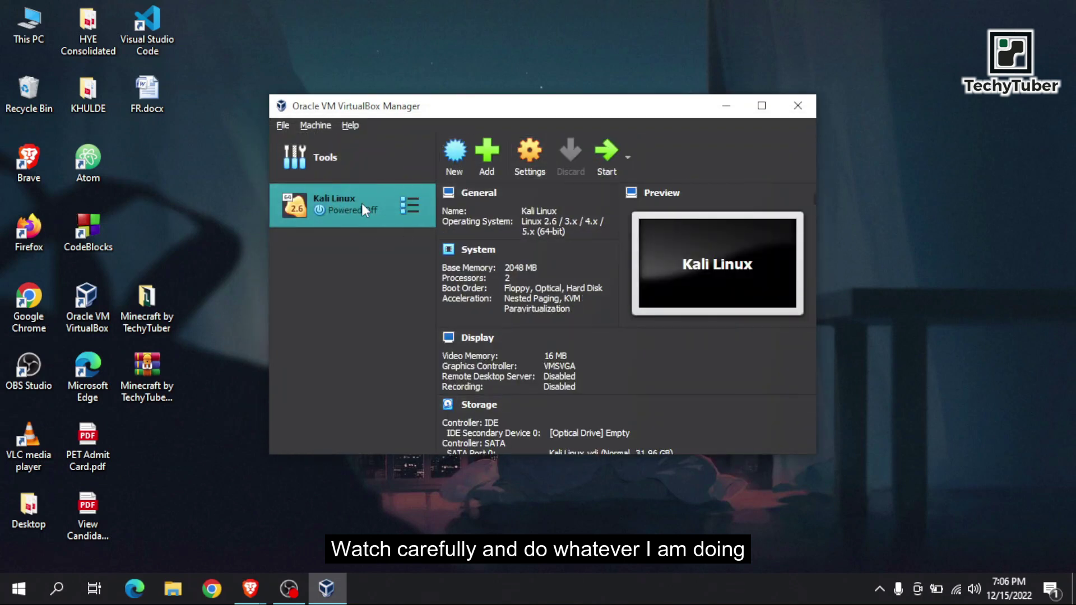
In the machine's storage settings, attach kali-linux-2022.4-installer-amd64_2.iso from the desktop as an optical drive on the IDE controller
click(530, 155)
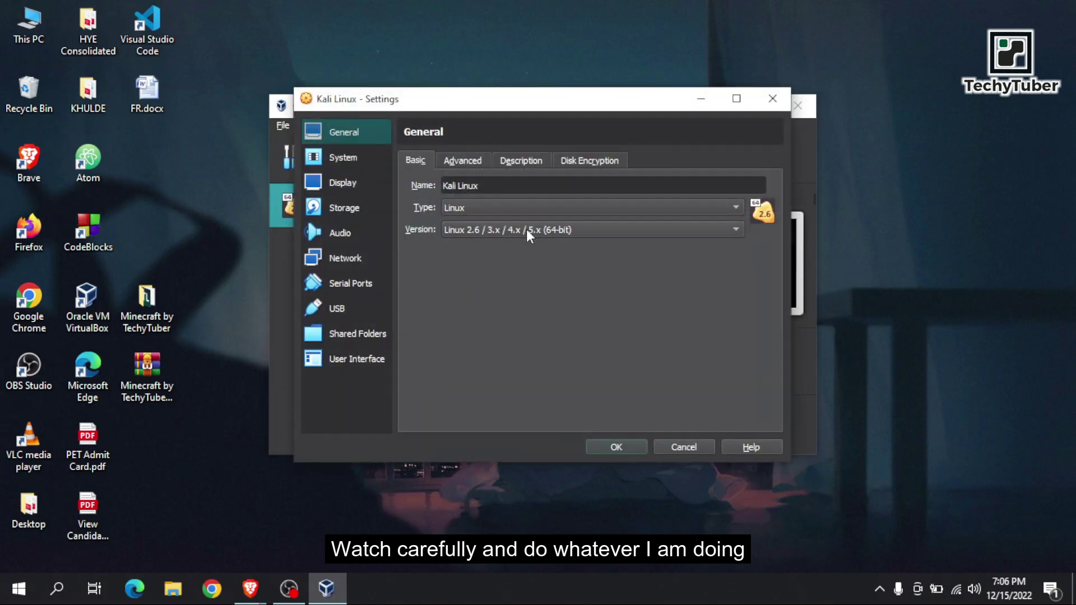
click(341, 209)
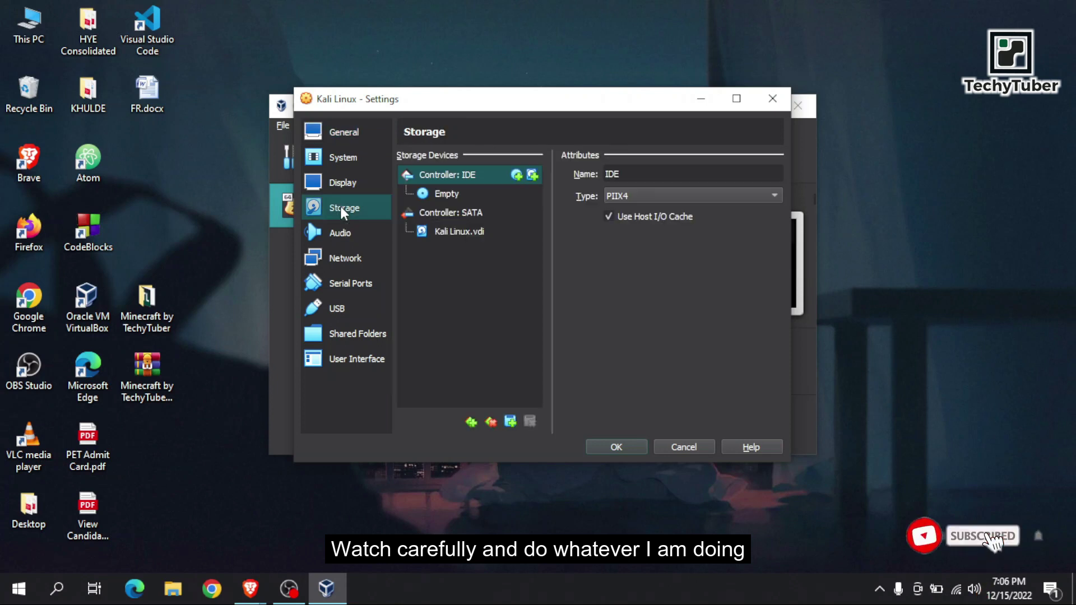
click(516, 176)
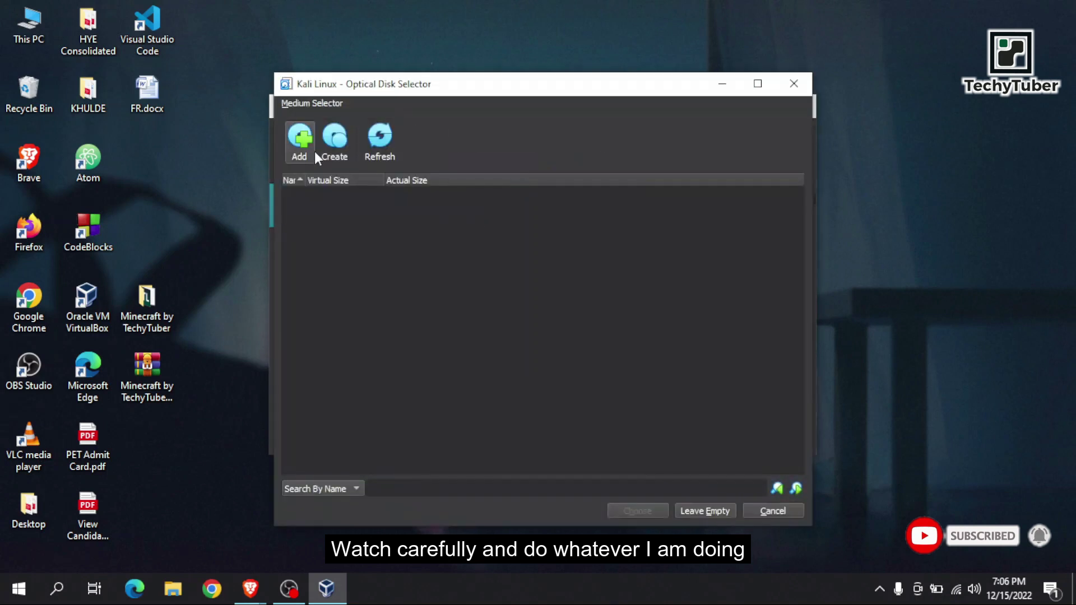
click(300, 142)
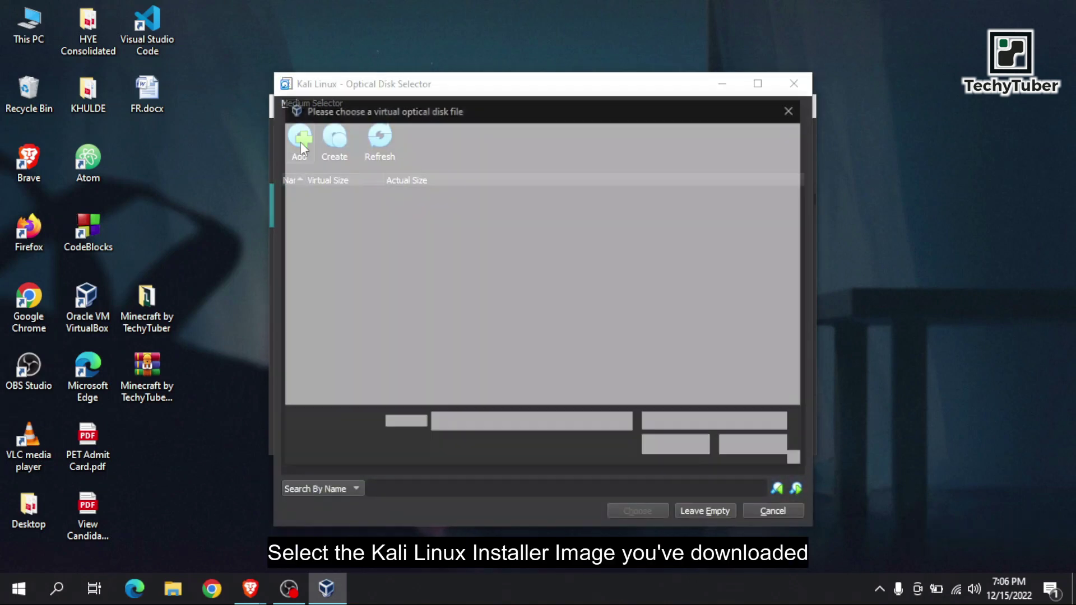
click(338, 218)
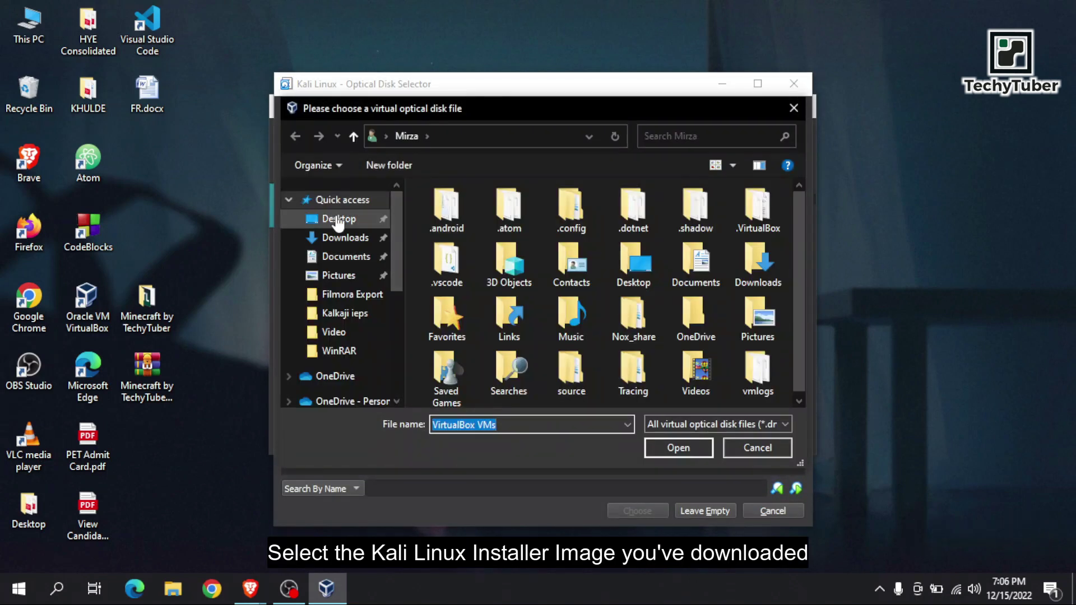
click(453, 336)
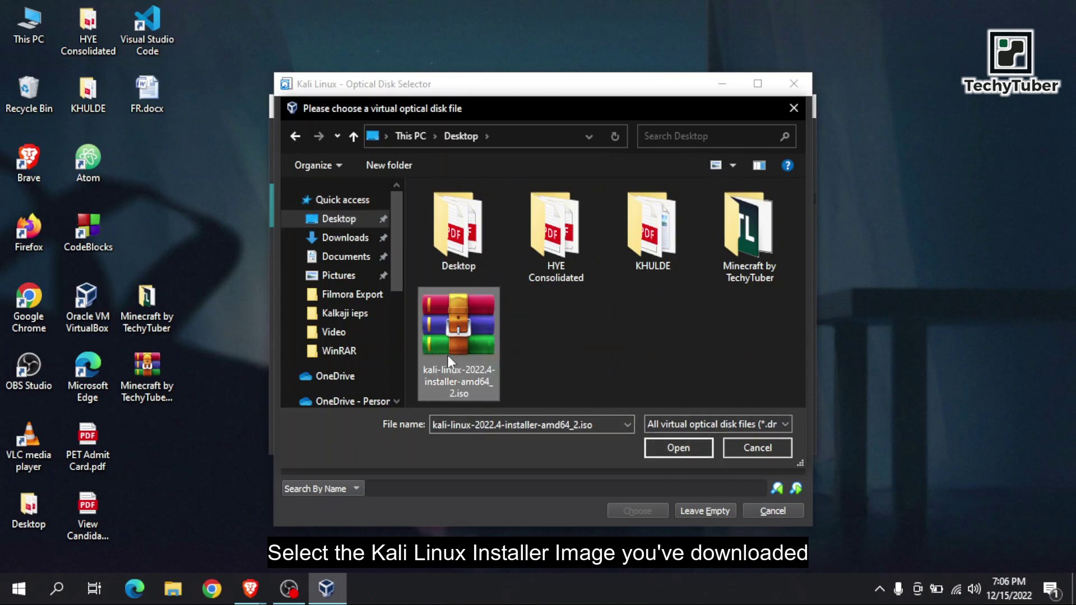
click(691, 447)
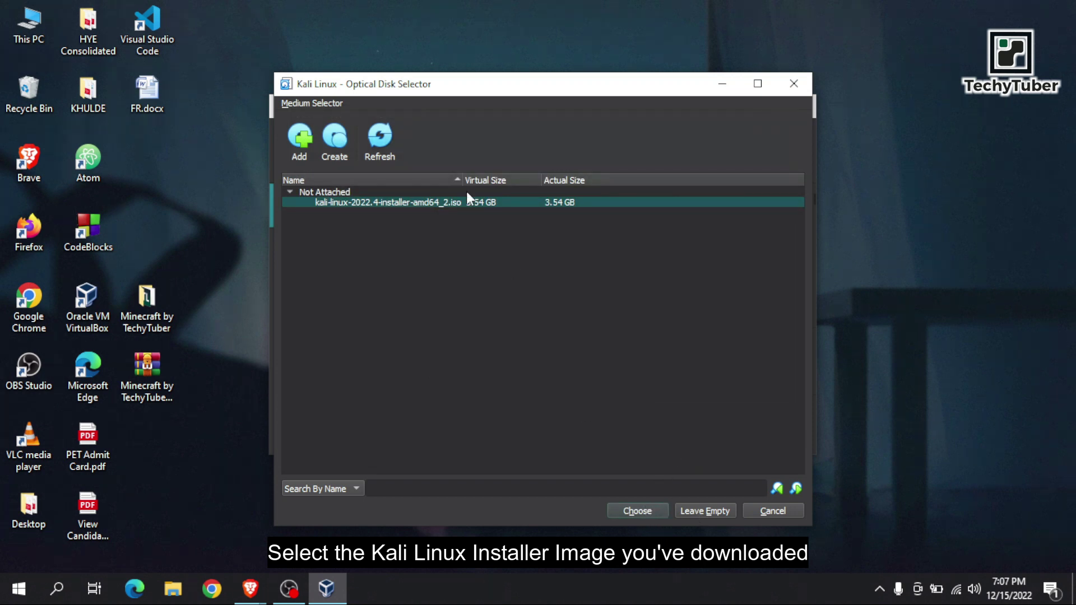
click(636, 511)
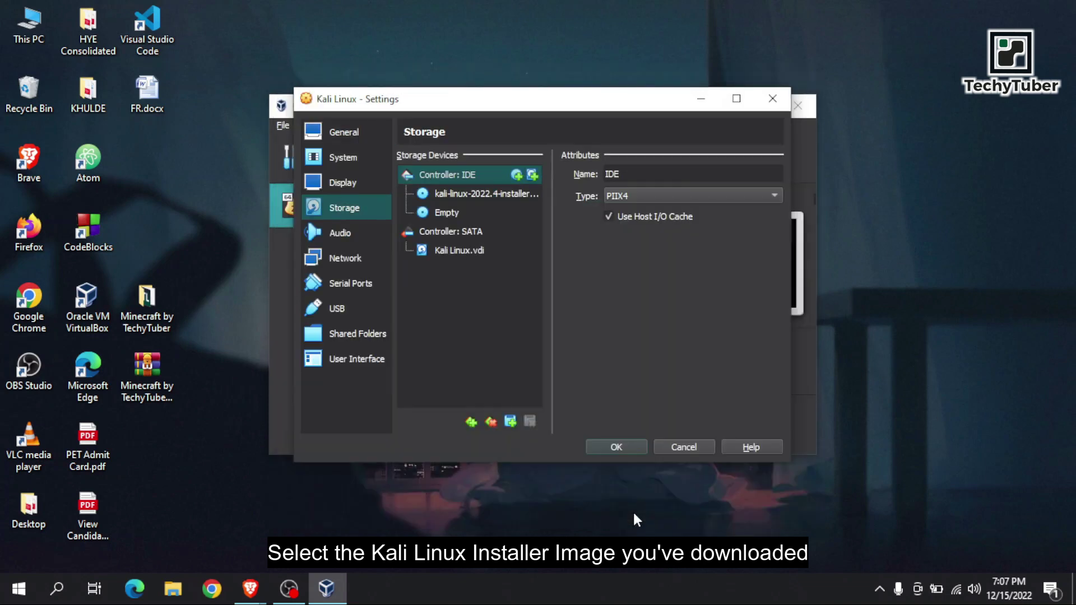
Remove the empty optical drive from the IDE controller
click(440, 213)
right_click(440, 217)
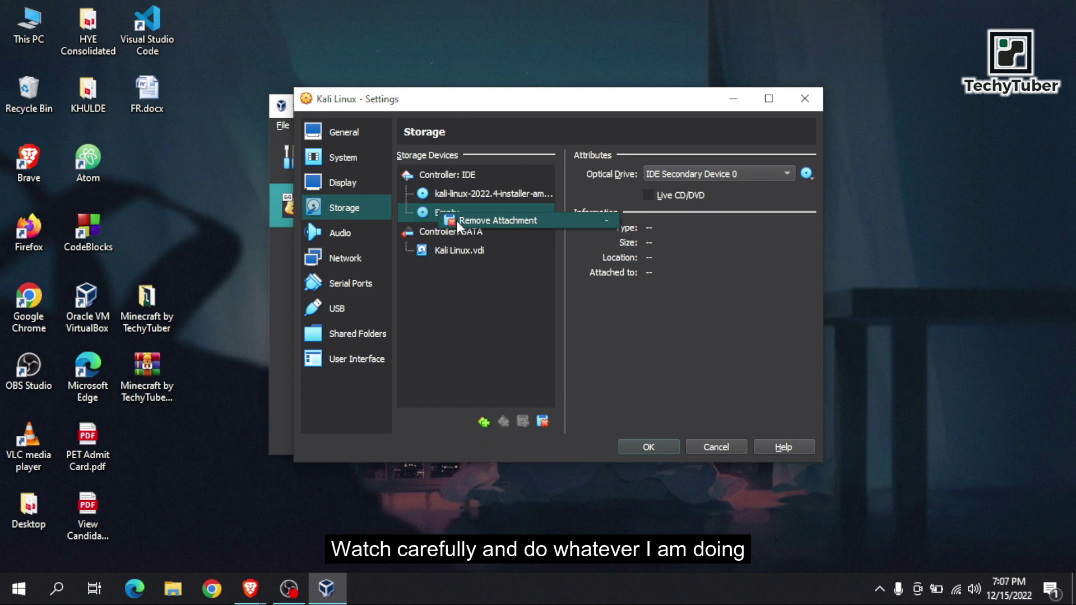
click(498, 220)
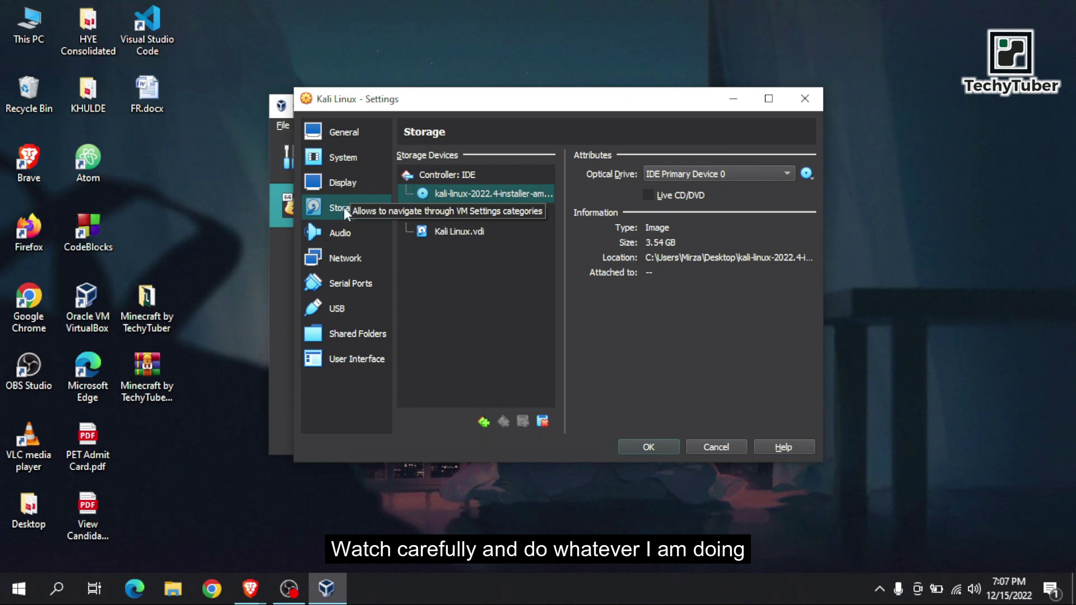
Attach network Adapter 1 to Bridged Adapter using the Qualcomm Atheros AR9285 Wireless Network Adapter, and save the machine settings
click(349, 264)
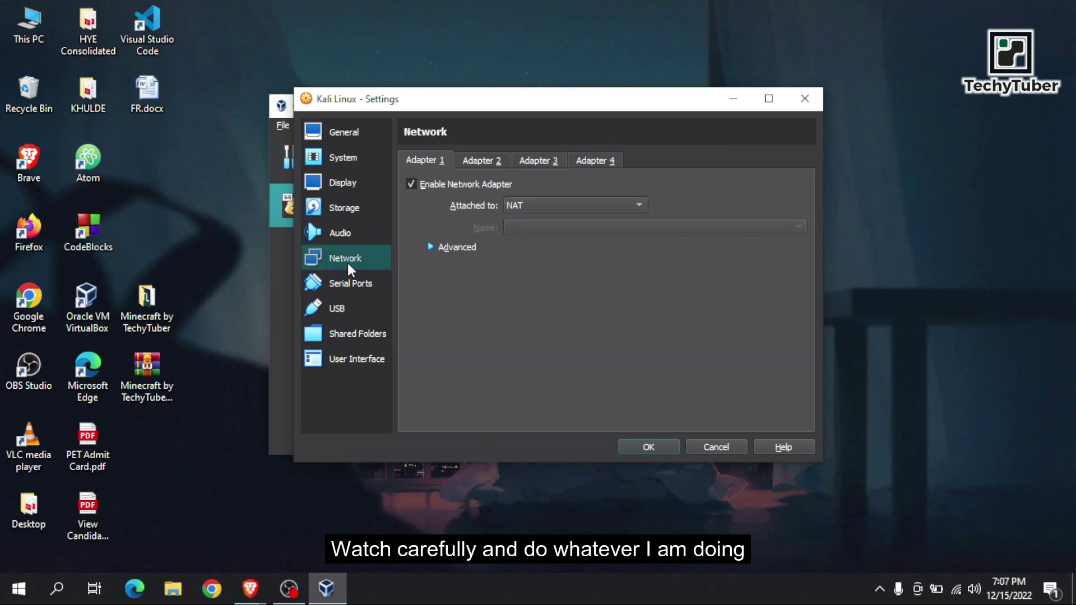
click(544, 205)
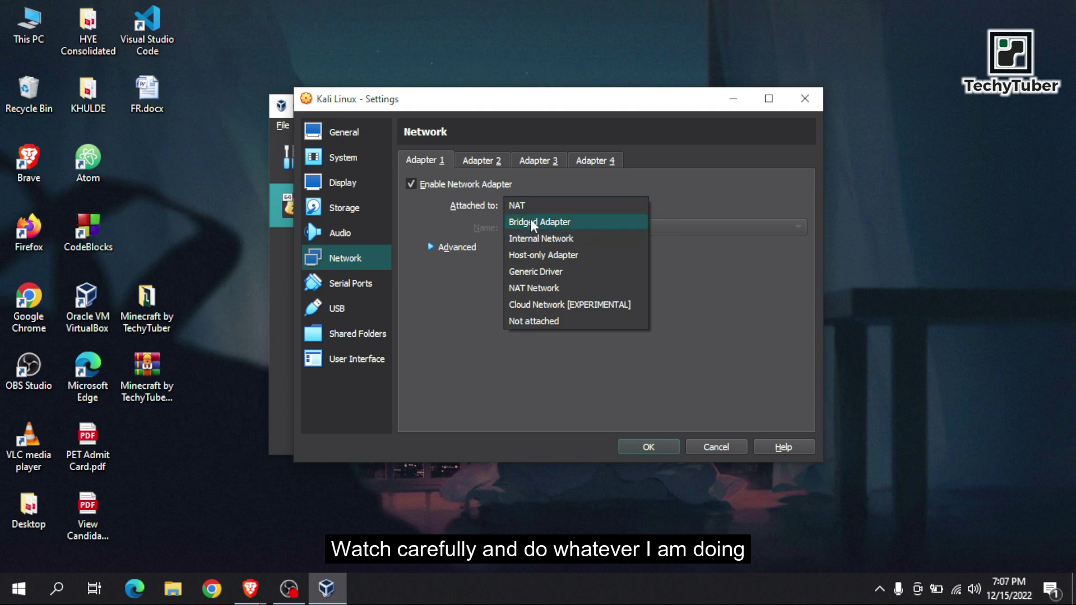
click(531, 224)
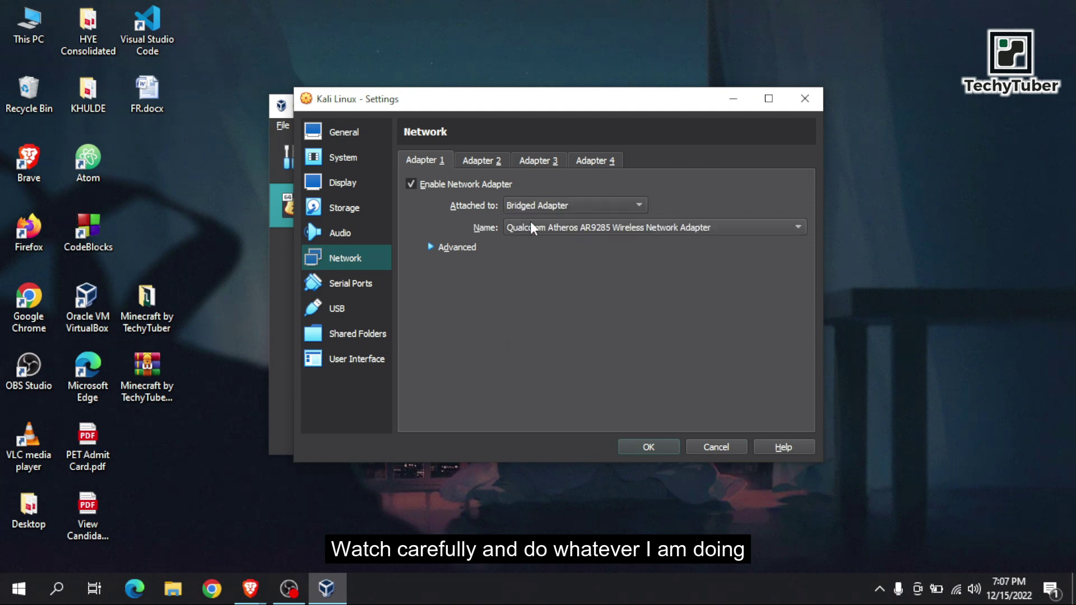
click(532, 227)
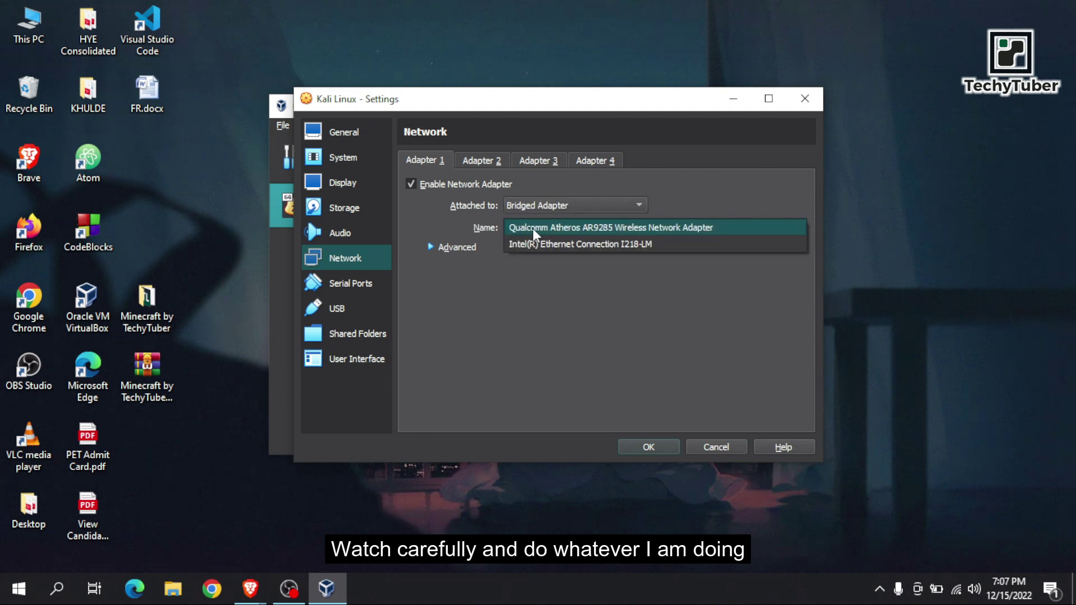
click(534, 229)
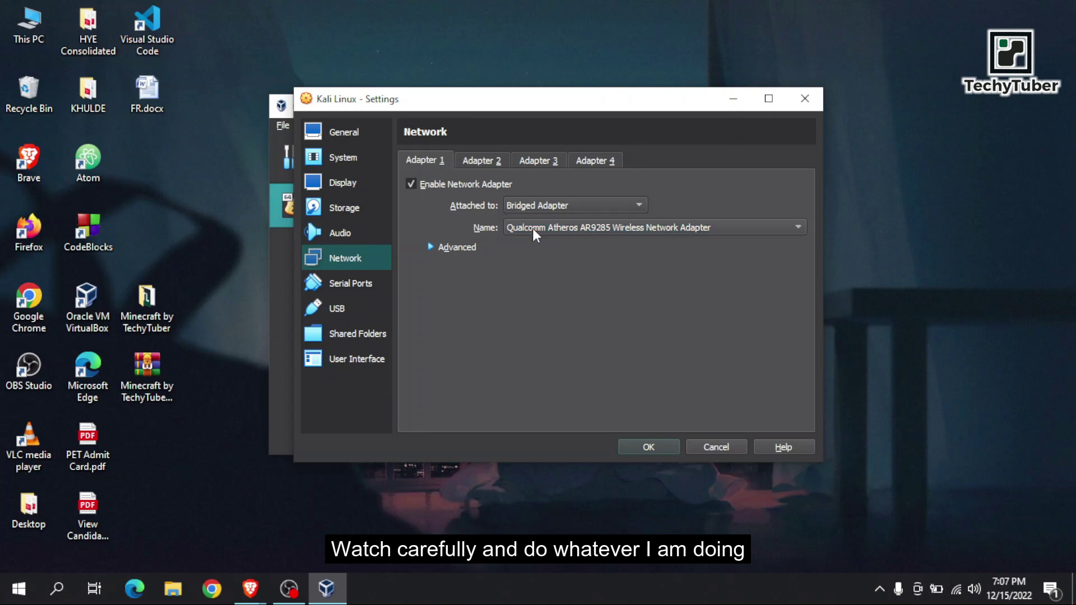
click(661, 453)
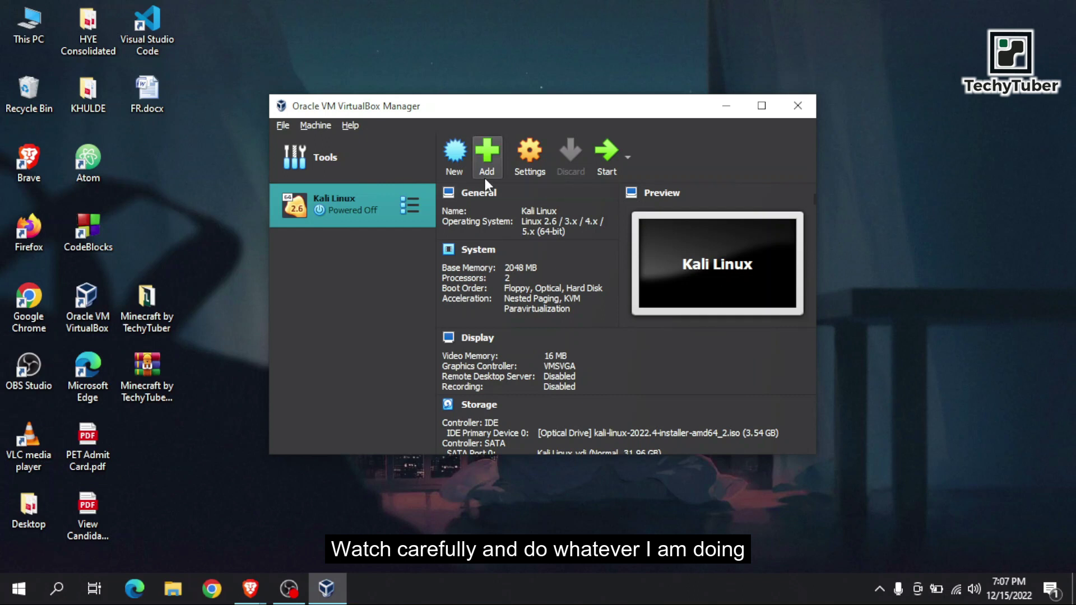
Start the Kali Linux virtual machine and maximize its window
mouse_move(408, 176)
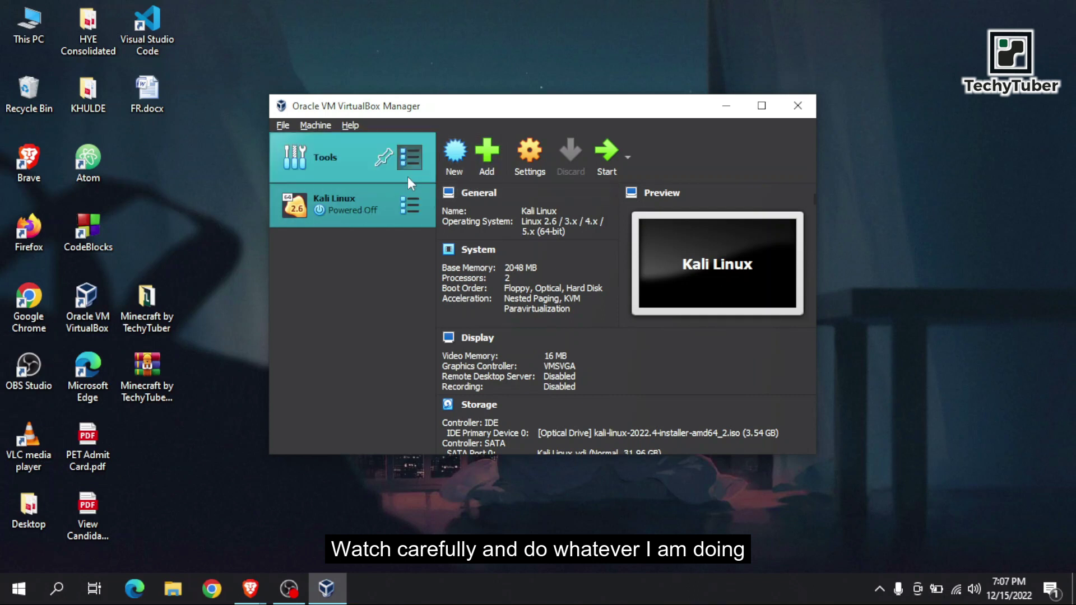
click(609, 169)
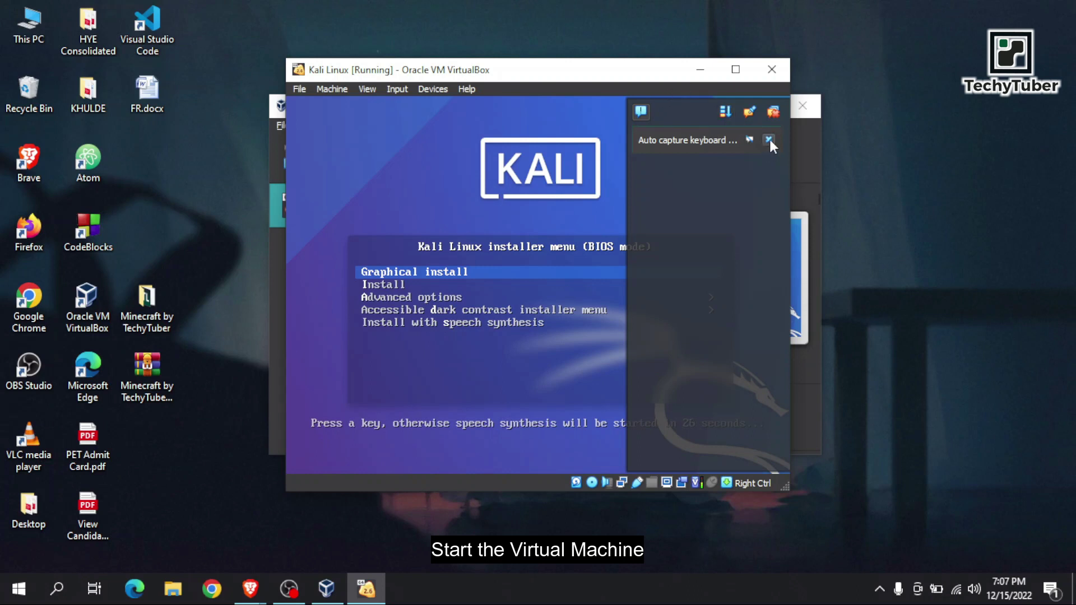
click(737, 72)
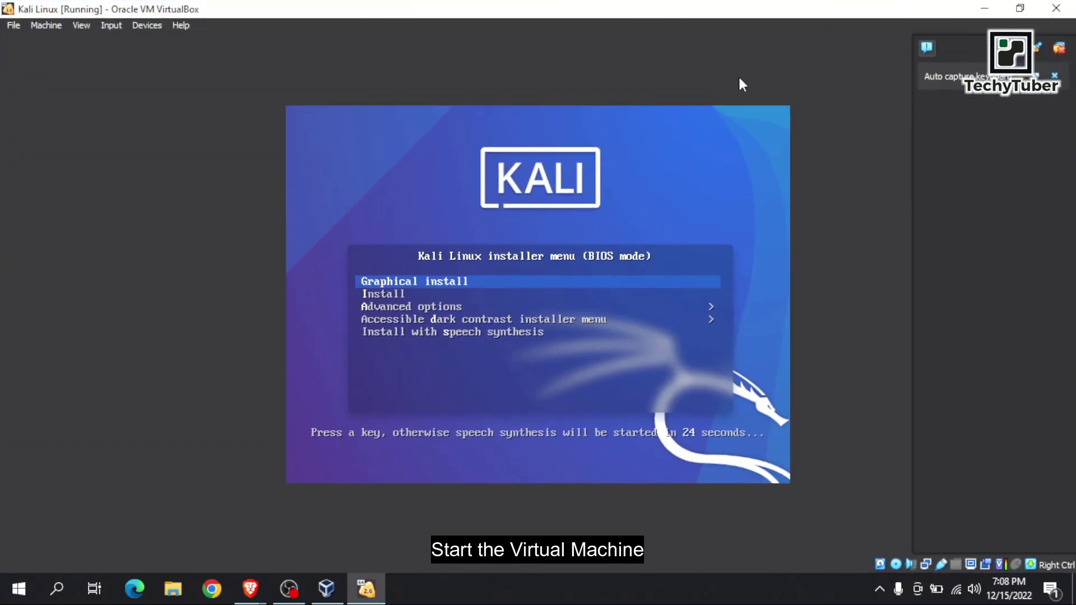
Dismiss the mouse capture notice and highlight Graphical install in the Kali installer menu
click(410, 291)
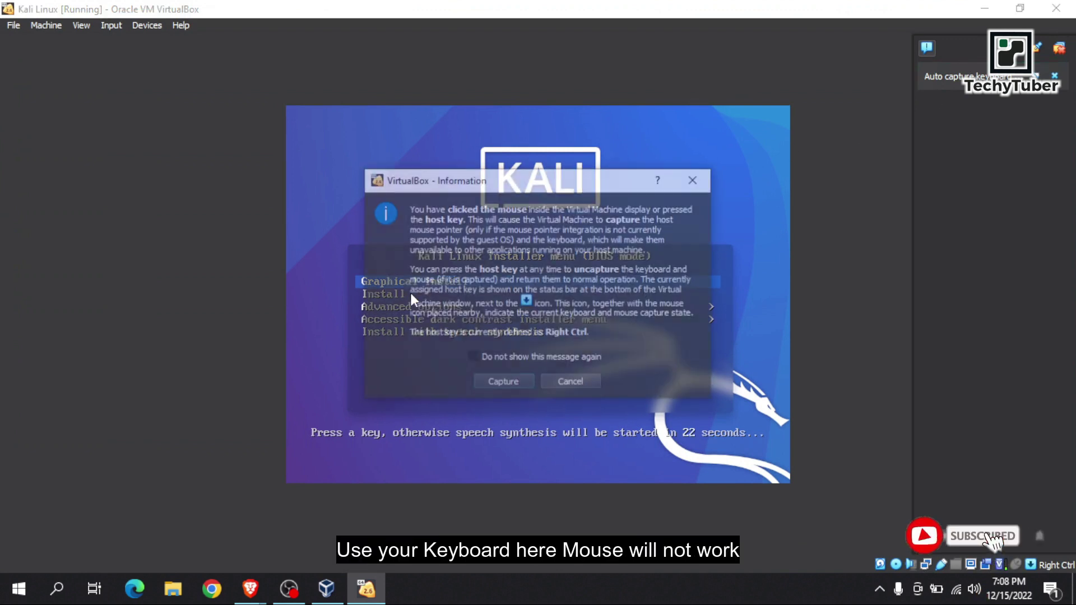
click(687, 184)
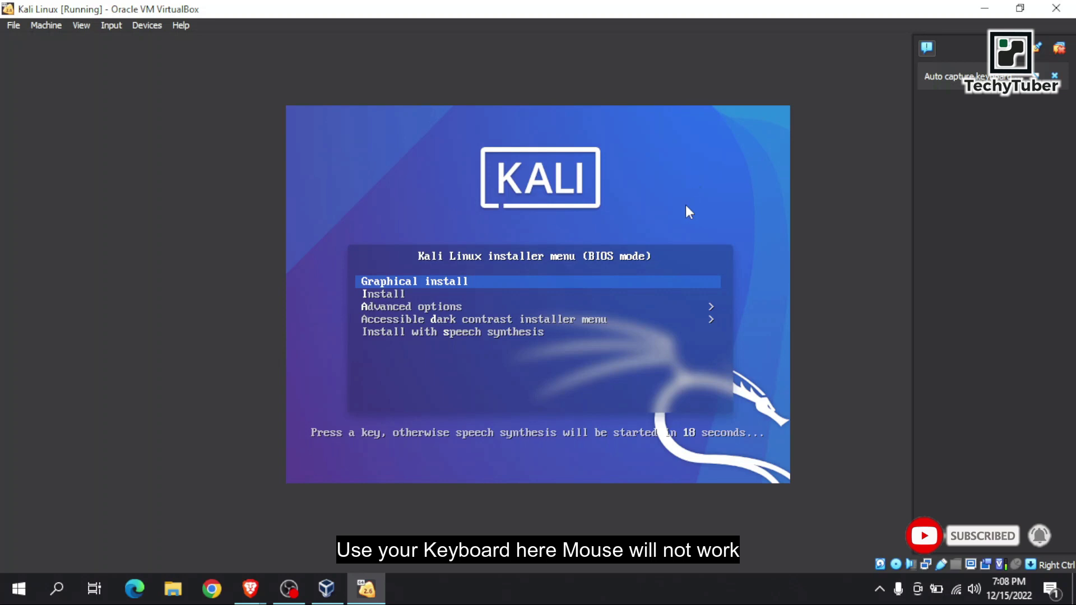
key(Down)
key(Up)
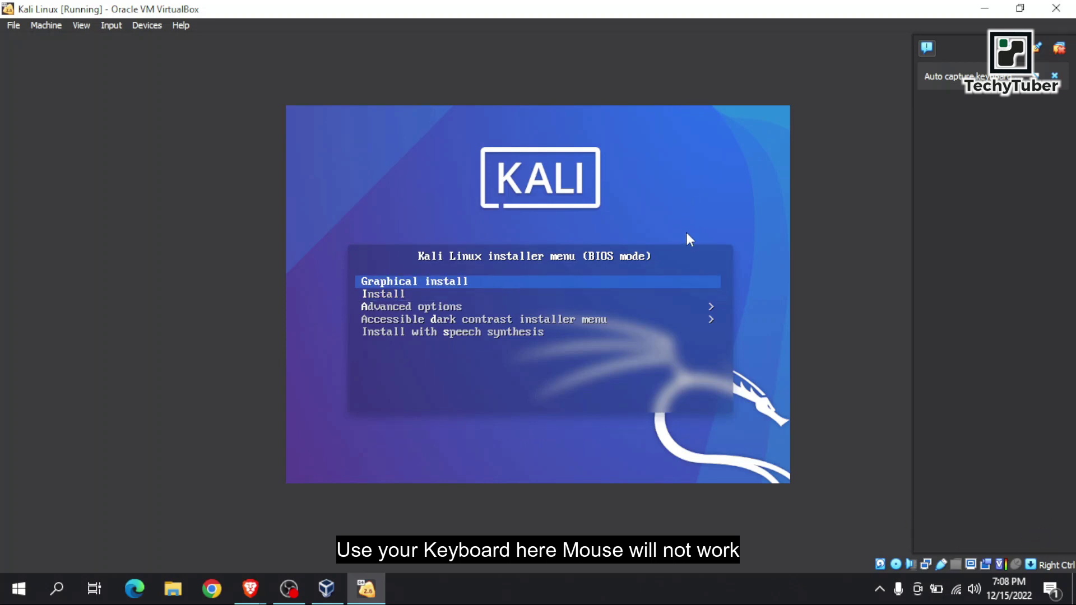